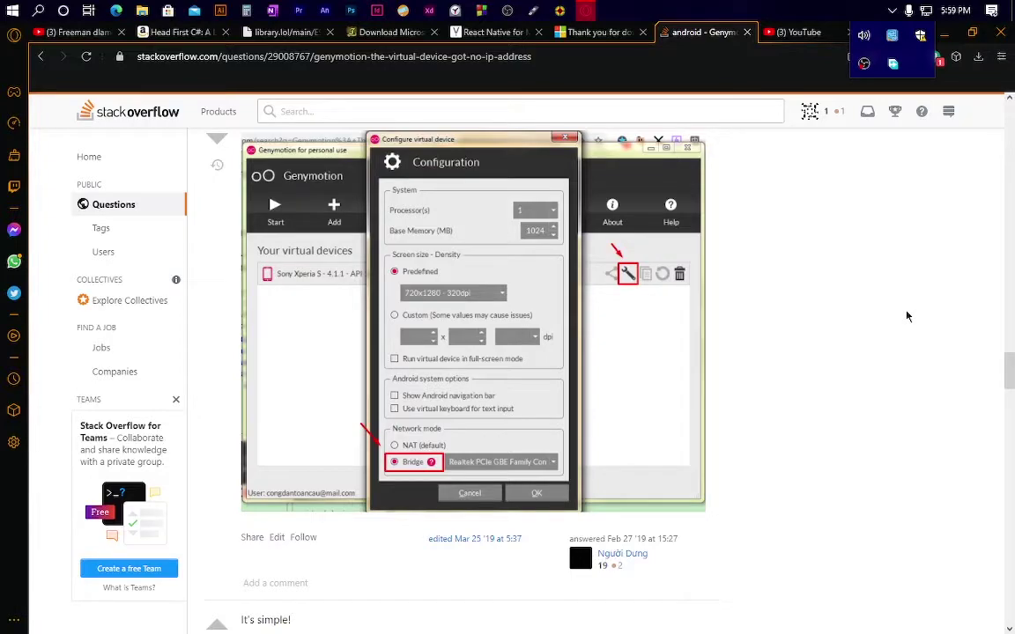
Minimize the Opera GX Stack Overflow page with Win+D to reveal the desktop.
{"action": "key", "text": "super+d"}
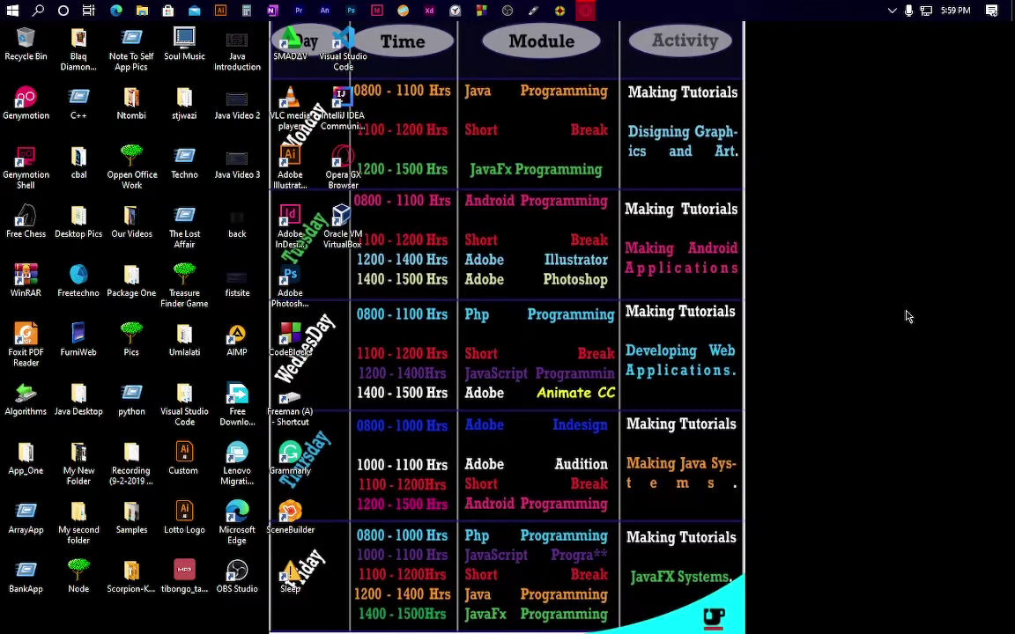
Search Windows for 'excel' and launch the best match.
{"action": "key", "text": "super+s"}
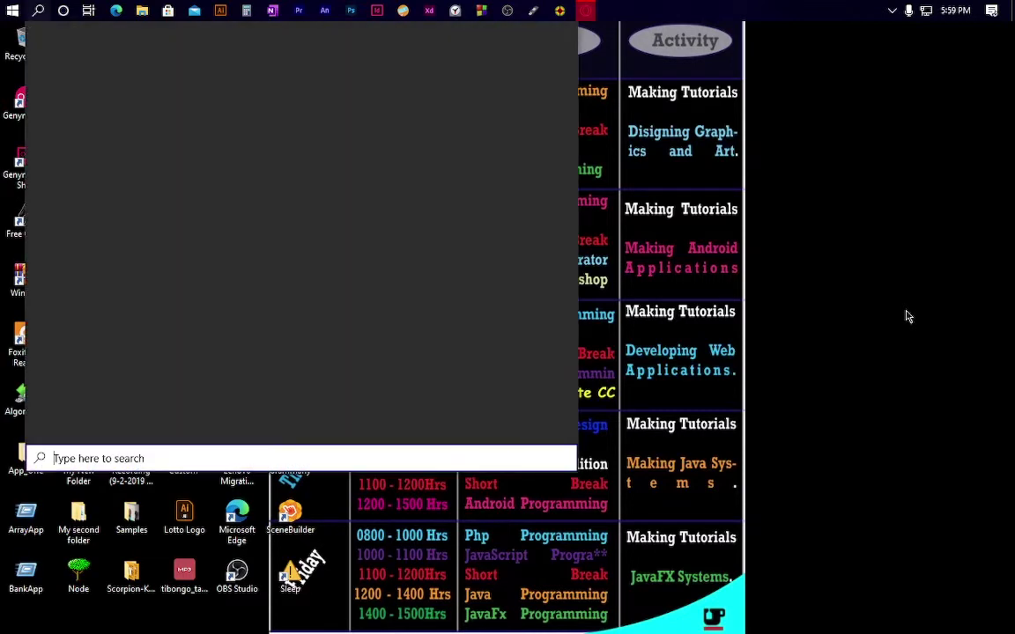
{"action": "type", "text": "ex"}
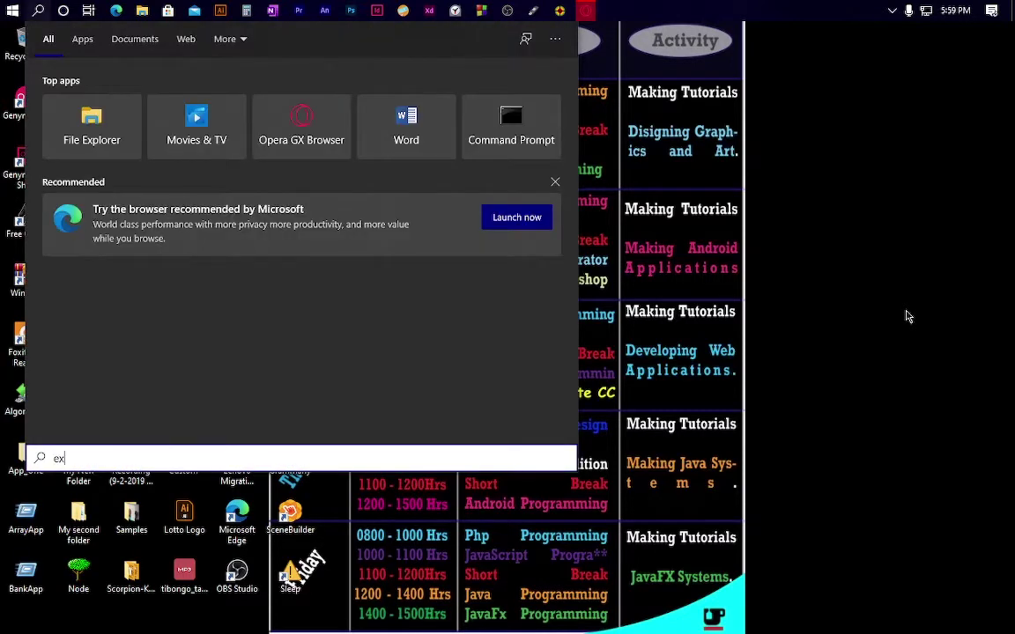
{"action": "type", "text": "cel"}
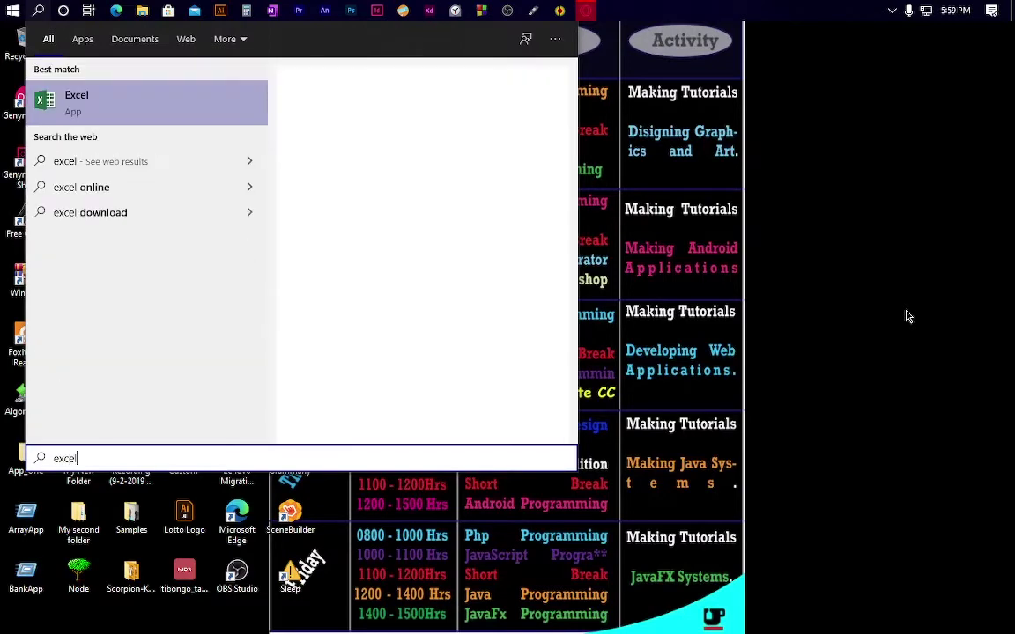
{"action": "key", "text": "Return"}
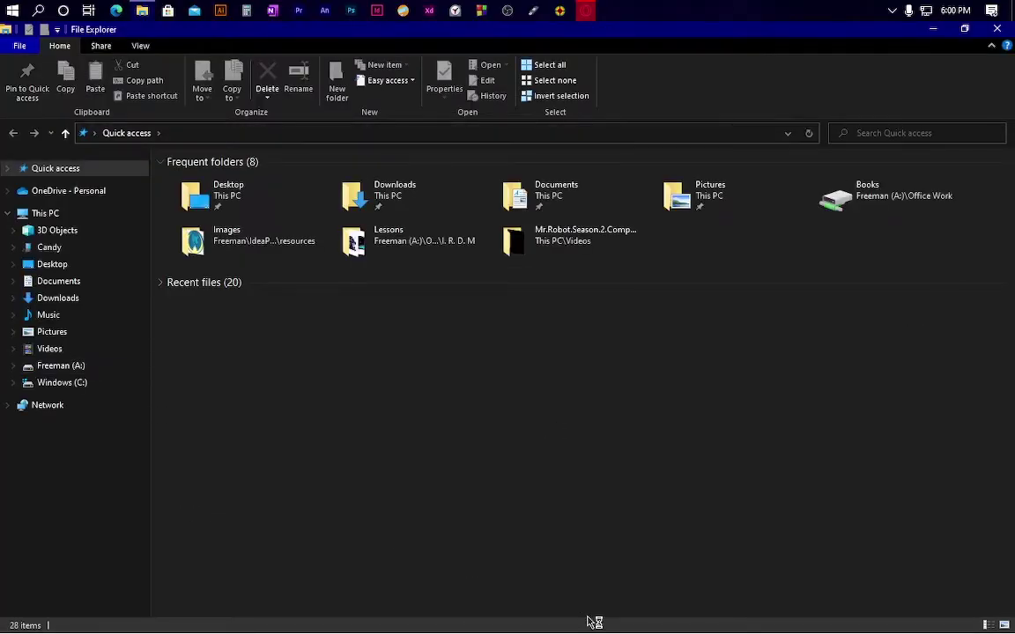
Navigate File Explorer to A:\Office Work\I. R. D. M\Lessons.
{"action": "key", "text": "alt+d"}
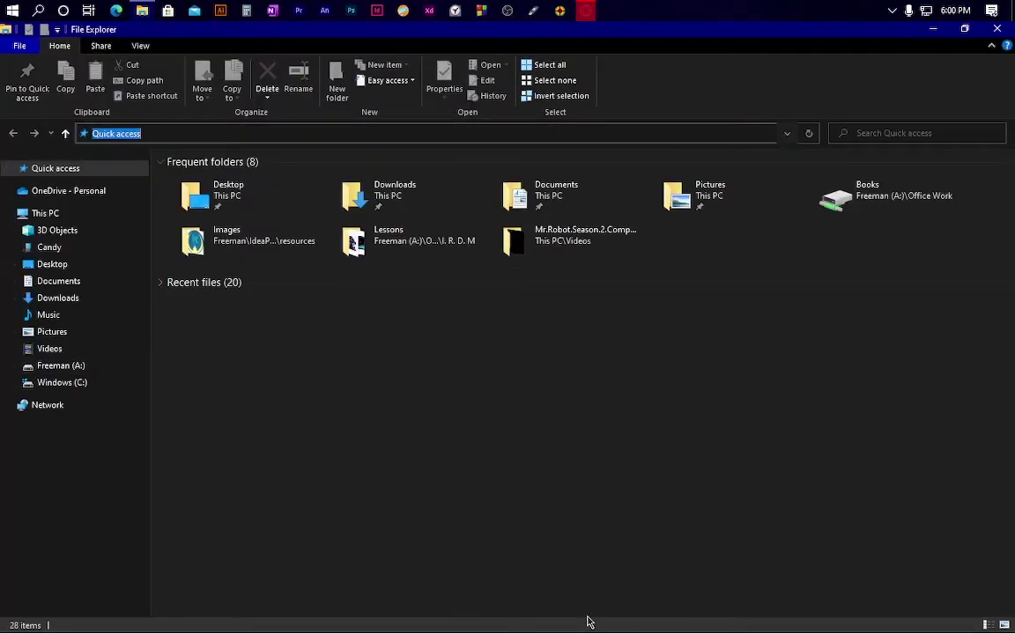
{"action": "type", "text": "a"}
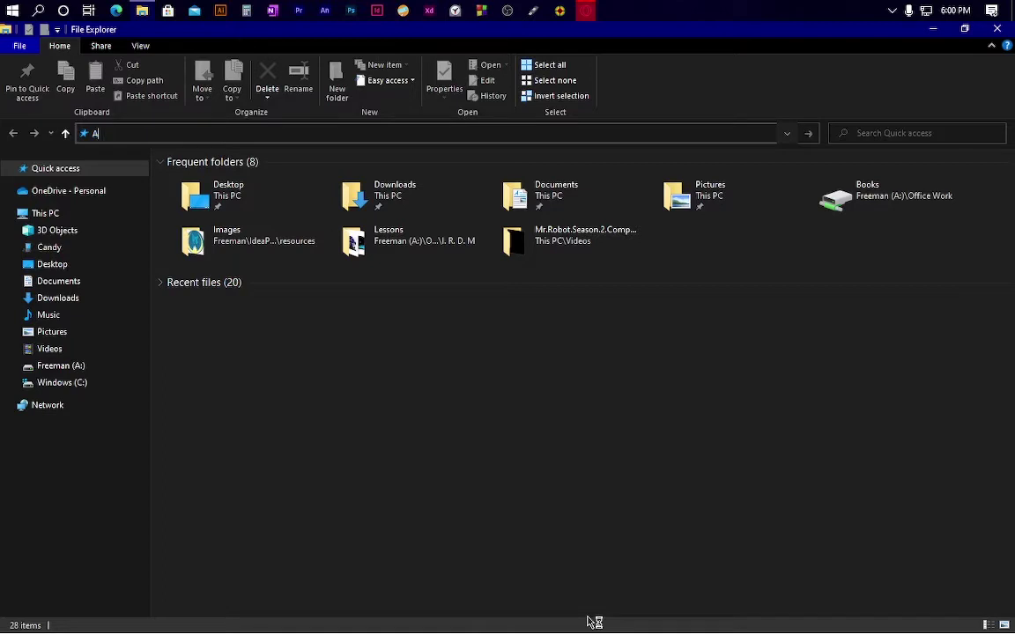
{"action": "type", "text": "i"}
{"action": "key", "text": "Return"}
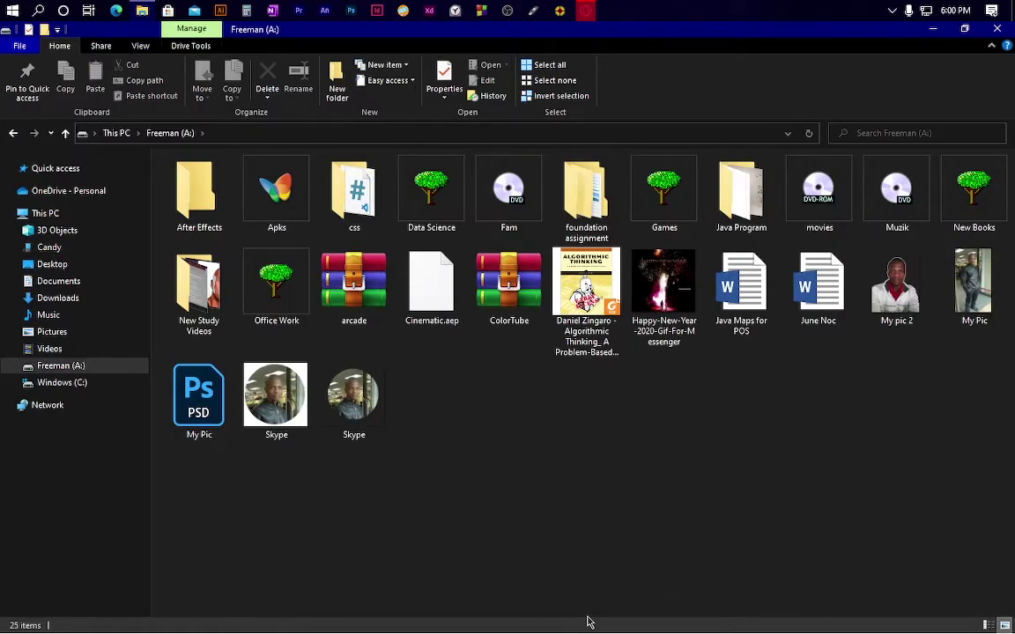
{"action": "key", "text": "o"}
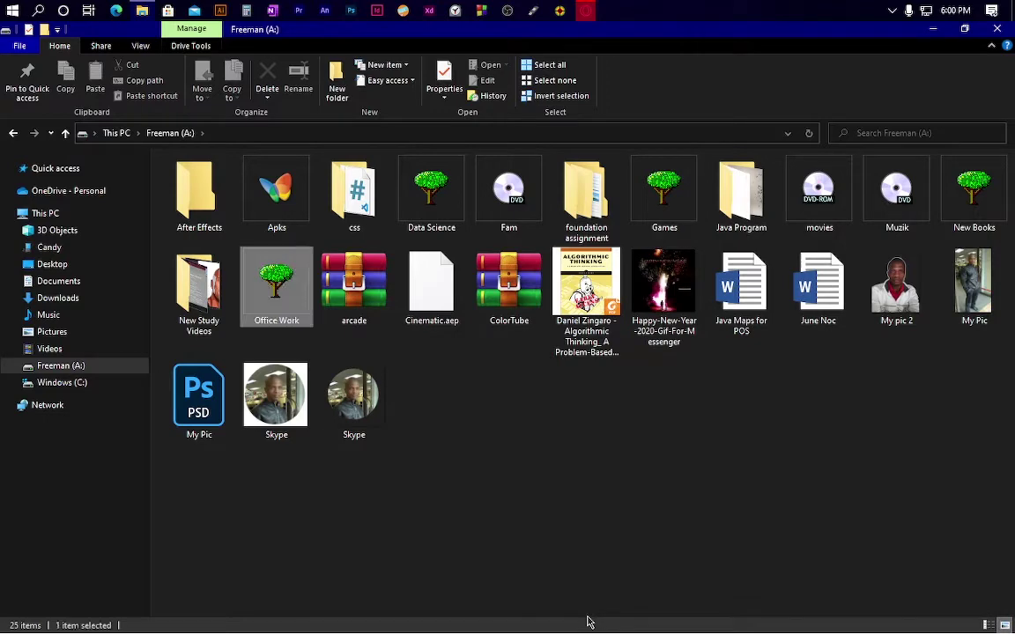
{"action": "key", "text": "Return"}
{"action": "key", "text": "i"}
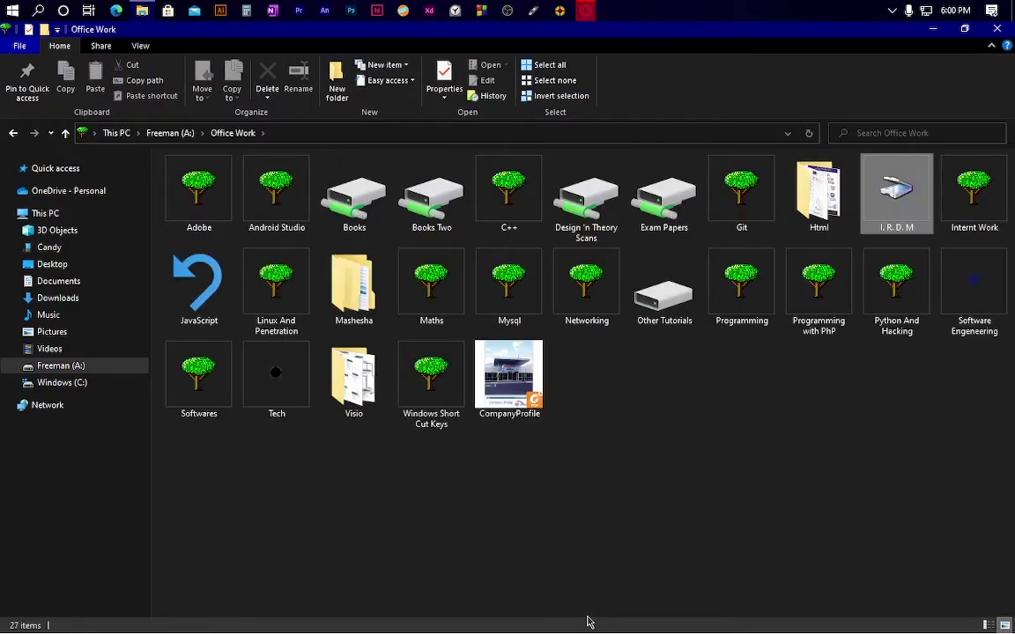
{"action": "key", "text": "Return"}
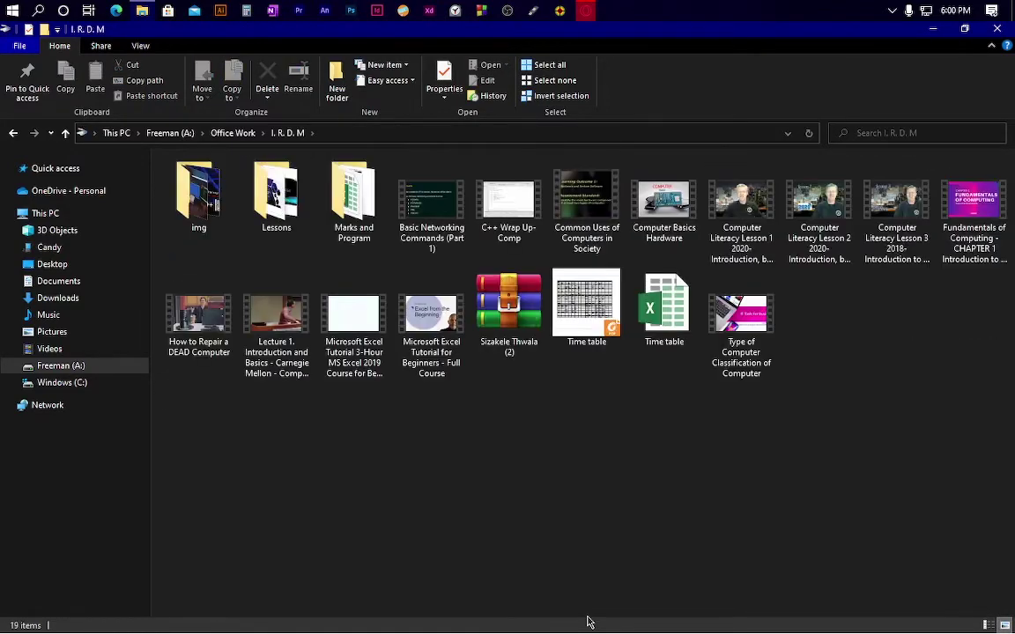
{"action": "key", "text": "l"}
{"action": "key", "text": "Return"}
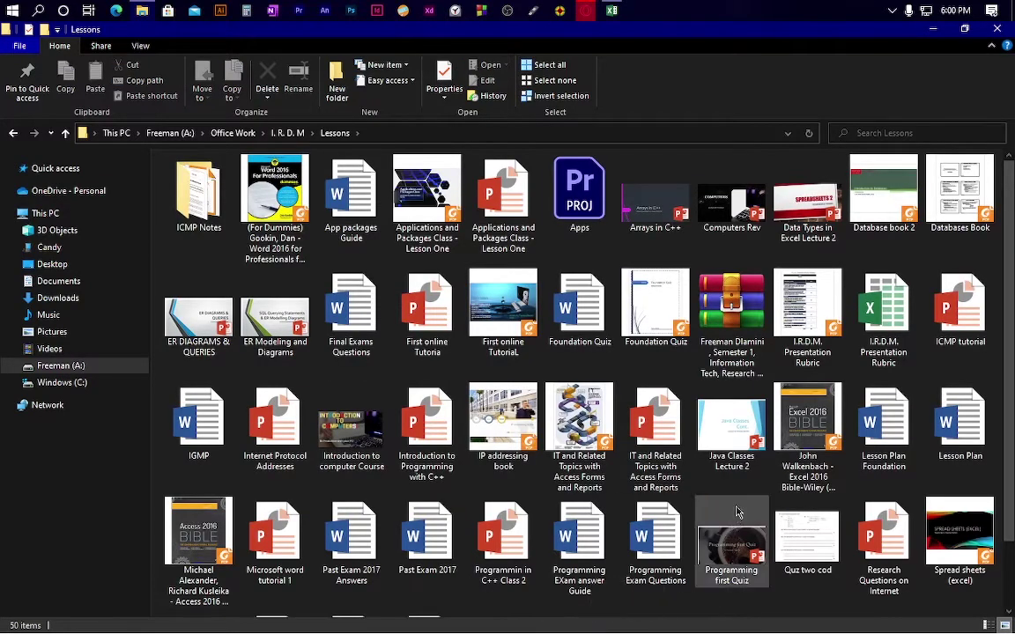
Open the 'Spread sheets (excel)' PDF from the Lessons folder.
{"action": "scroll", "coordinate": [590, 414], "scroll_direction": "down", "scroll_amount": 1}
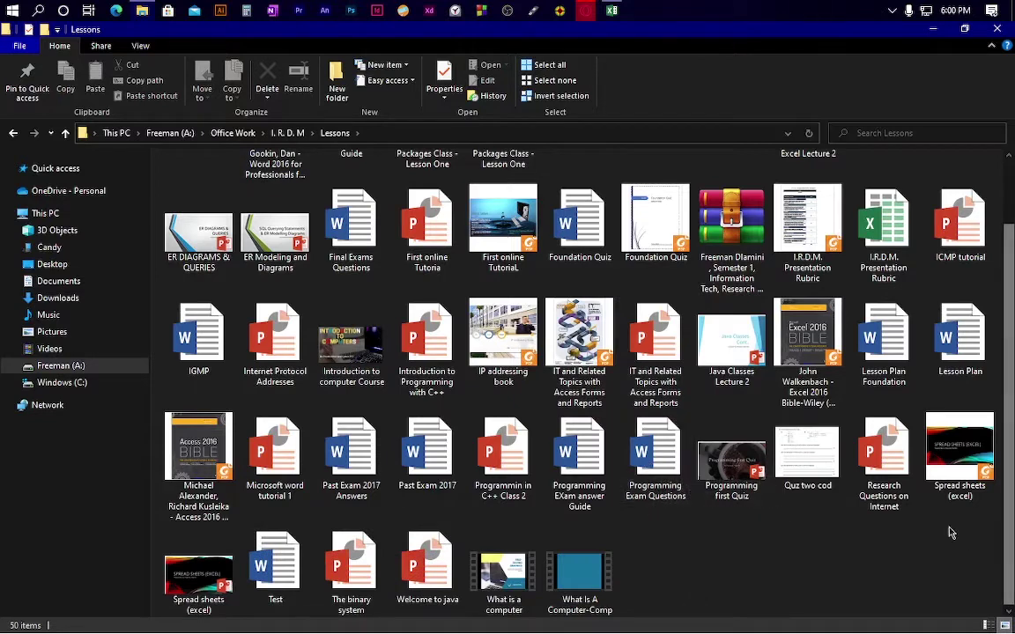
{"action": "left_click", "coordinate": [958, 462]}
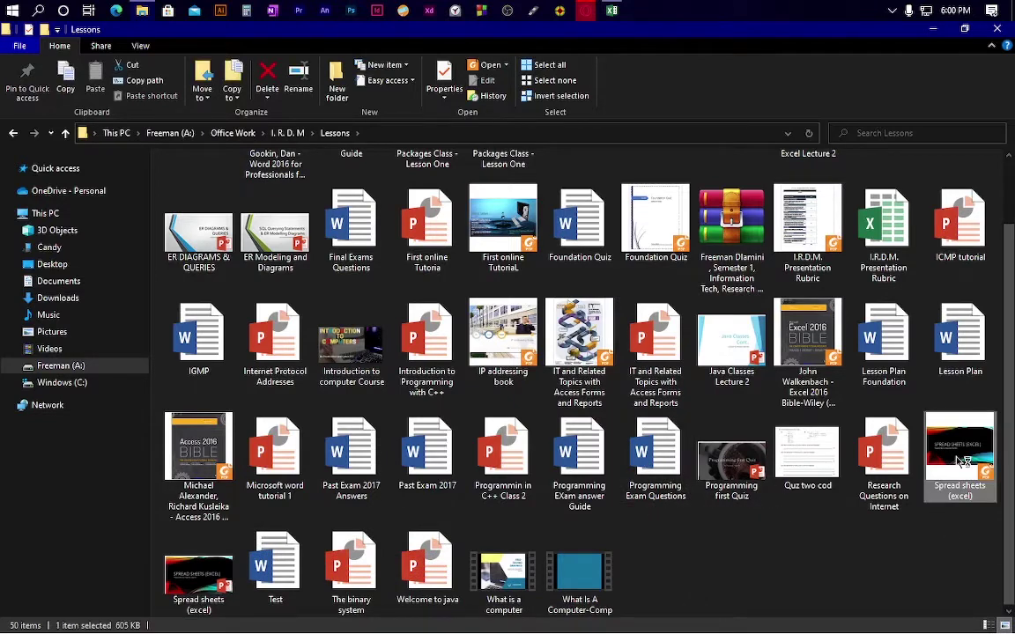
{"action": "double_click", "coordinate": [958, 462]}
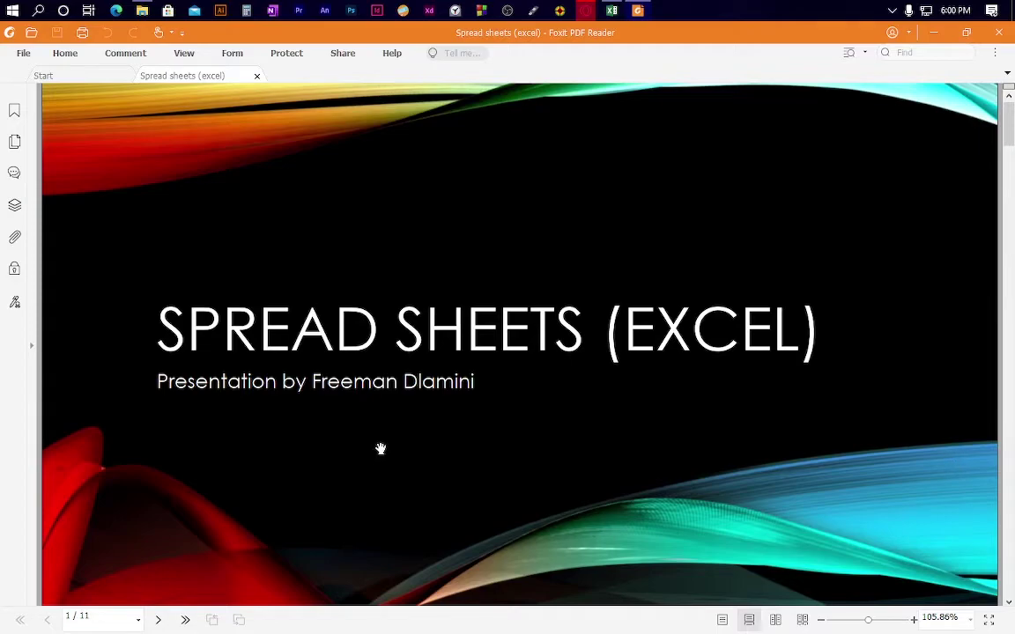
Scroll down through the spreadsheet slides and back up to the contents page.
{"action": "scroll", "coordinate": [378, 449], "scroll_direction": "down", "scroll_amount": 10}
{"action": "scroll", "coordinate": [380, 449], "scroll_direction": "down", "scroll_amount": 5}
{"action": "scroll", "coordinate": [380, 449], "scroll_direction": "down", "scroll_amount": 3}
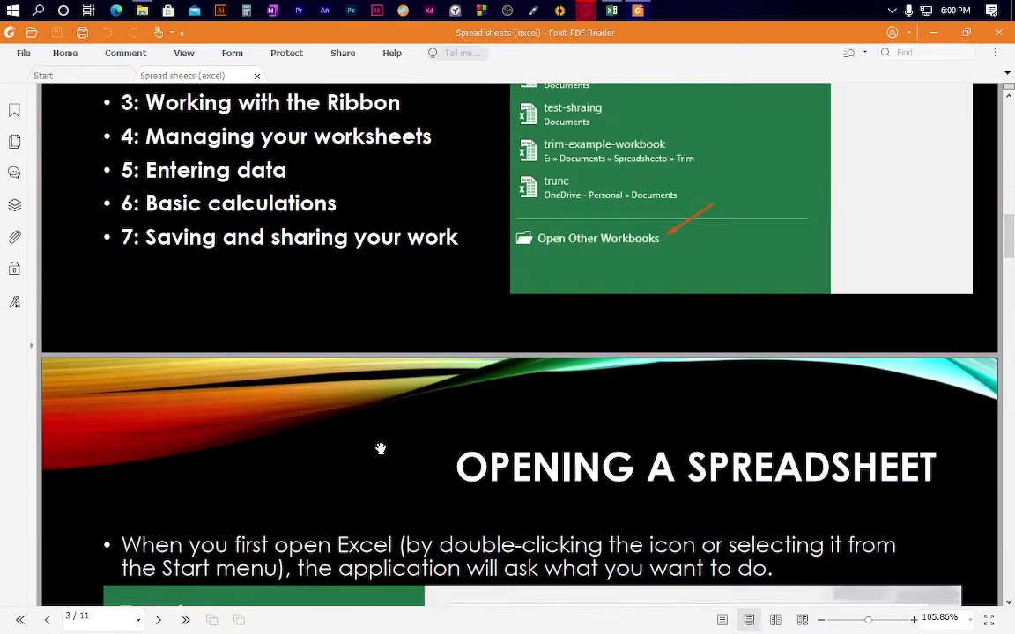
{"action": "scroll", "coordinate": [381, 449], "scroll_direction": "down", "scroll_amount": 4}
{"action": "scroll", "coordinate": [380, 450], "scroll_direction": "down", "scroll_amount": 3}
{"action": "scroll", "coordinate": [381, 449], "scroll_direction": "down", "scroll_amount": 1}
{"action": "scroll", "coordinate": [381, 449], "scroll_direction": "down", "scroll_amount": 3}
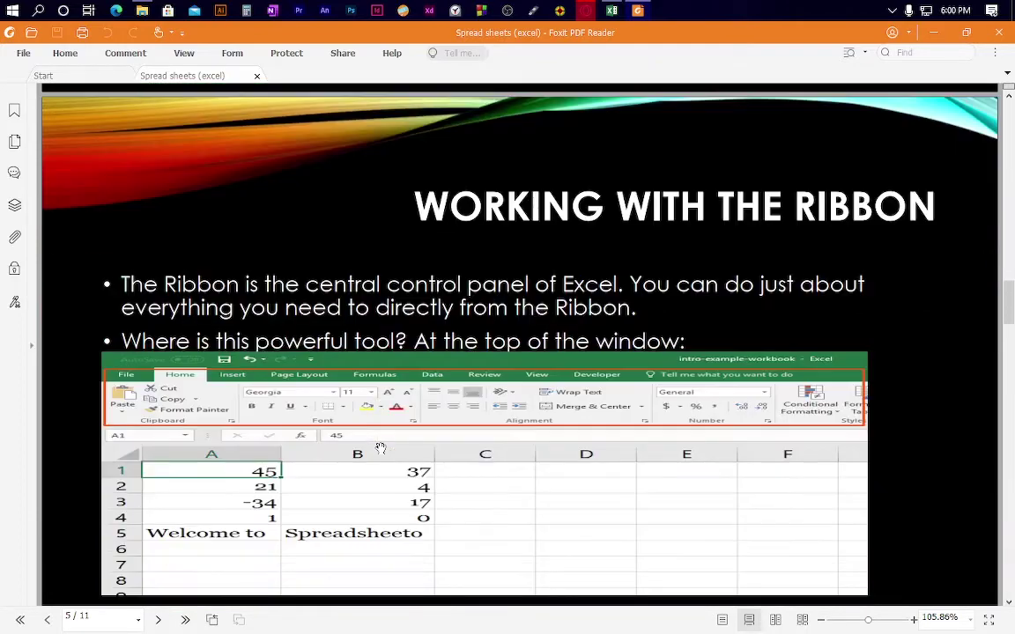
{"action": "scroll", "coordinate": [380, 449], "scroll_direction": "down", "scroll_amount": 4}
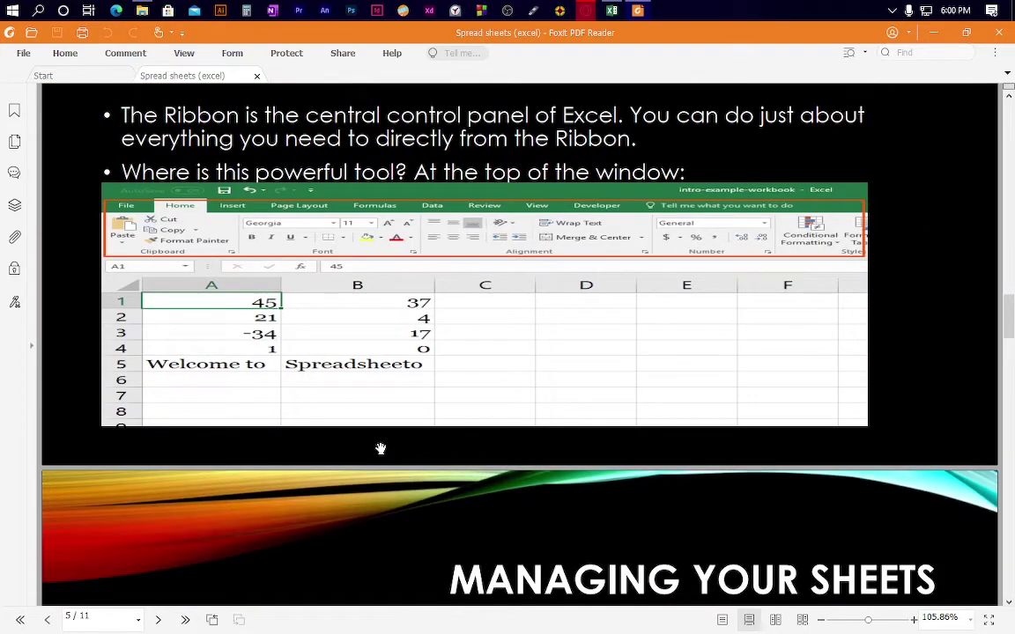
{"action": "scroll", "coordinate": [380, 450], "scroll_direction": "up", "scroll_amount": 6}
{"action": "scroll", "coordinate": [380, 449], "scroll_direction": "up", "scroll_amount": 9}
{"action": "scroll", "coordinate": [381, 449], "scroll_direction": "up", "scroll_amount": 6}
{"action": "scroll", "coordinate": [381, 449], "scroll_direction": "up", "scroll_amount": 5}
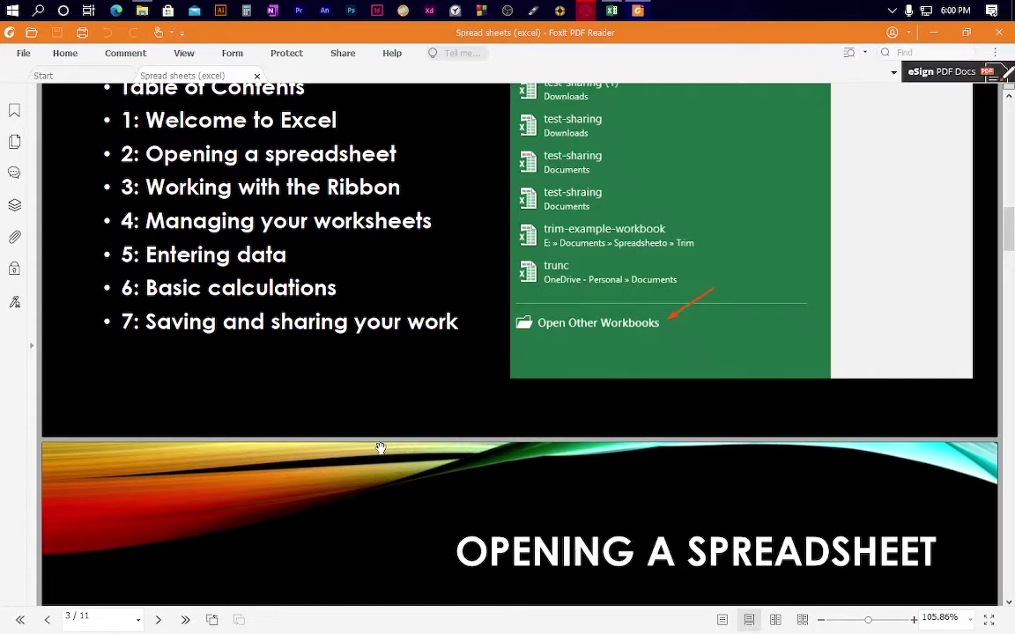
{"action": "scroll", "coordinate": [362, 355], "scroll_direction": "up", "scroll_amount": 1}
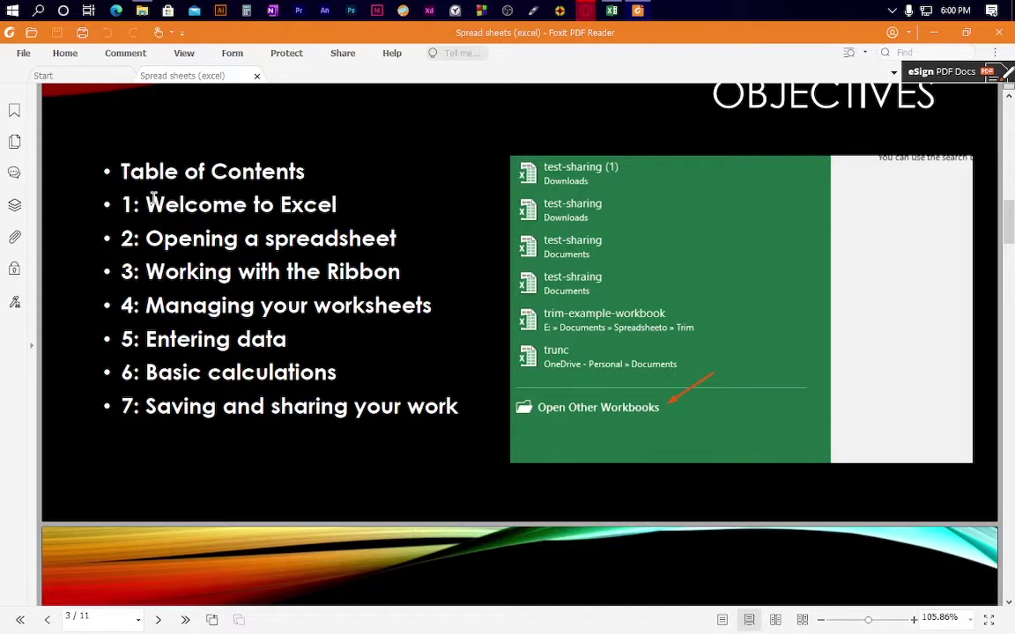
Highlight 'Welcome to Excel' on the contents slide, then bring Excel's start screen forward.
{"action": "left_click_drag", "start_coordinate": [152, 201], "coordinate": [340, 202]}
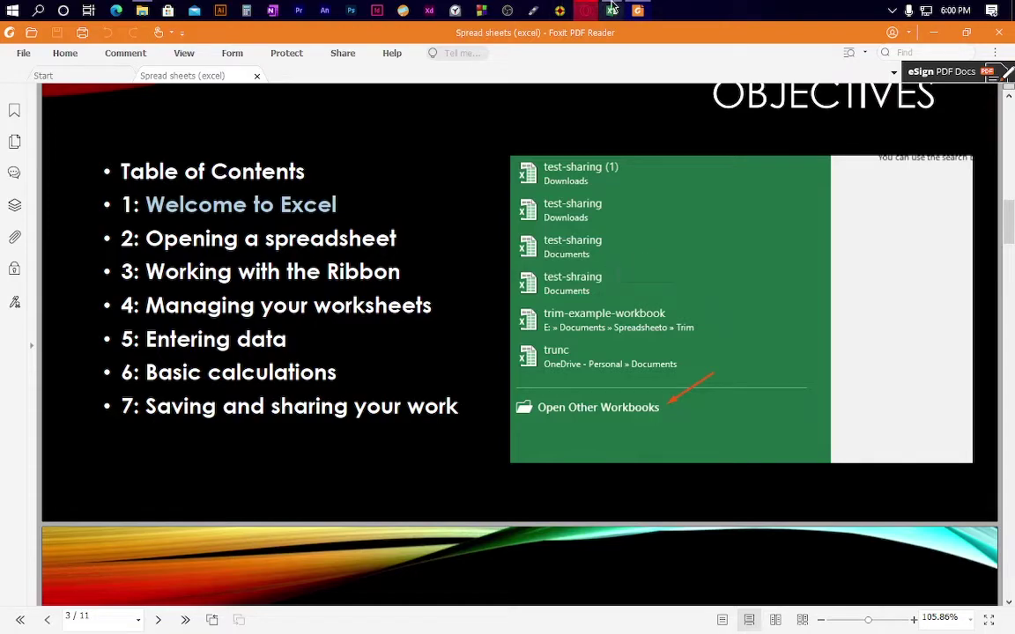
{"action": "mouse_move", "coordinate": [611, 9]}
{"action": "left_click", "coordinate": [618, 66]}
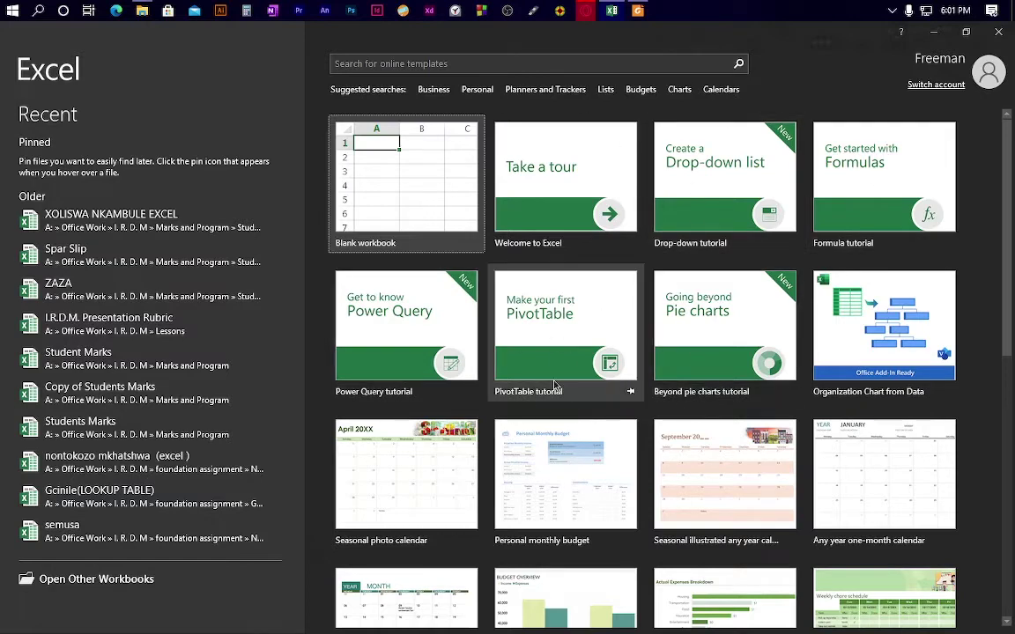
Scroll the template gallery from Blank workbook down to Loan calculator and back up.
{"action": "scroll", "coordinate": [743, 464], "scroll_direction": "down", "scroll_amount": 1}
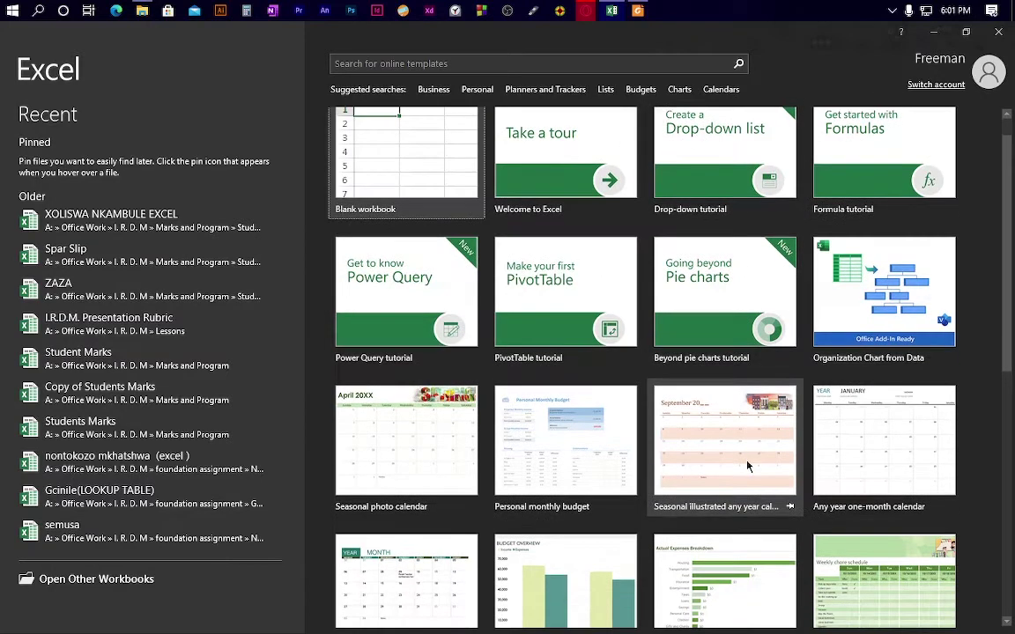
{"action": "scroll", "coordinate": [742, 464], "scroll_direction": "up", "scroll_amount": 1}
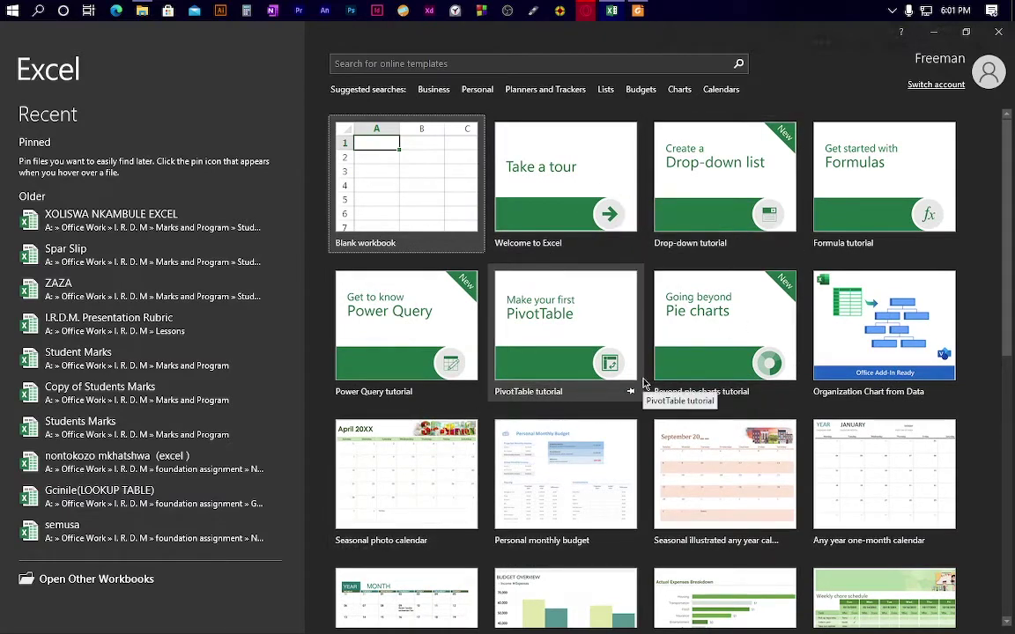
{"action": "scroll", "coordinate": [644, 384], "scroll_direction": "down", "scroll_amount": 1}
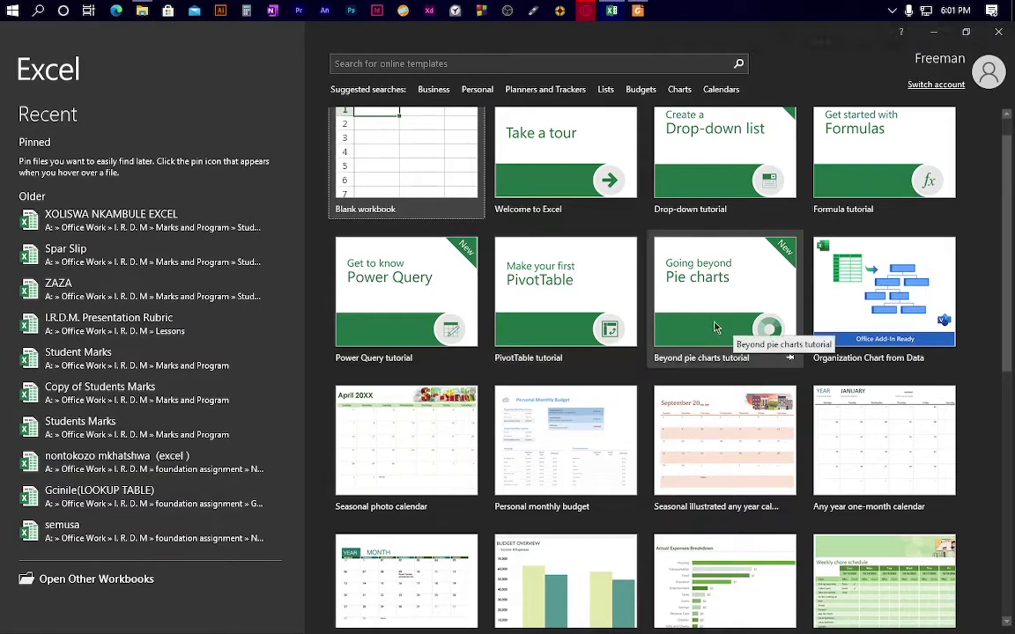
{"action": "scroll", "coordinate": [718, 301], "scroll_direction": "down", "scroll_amount": 2}
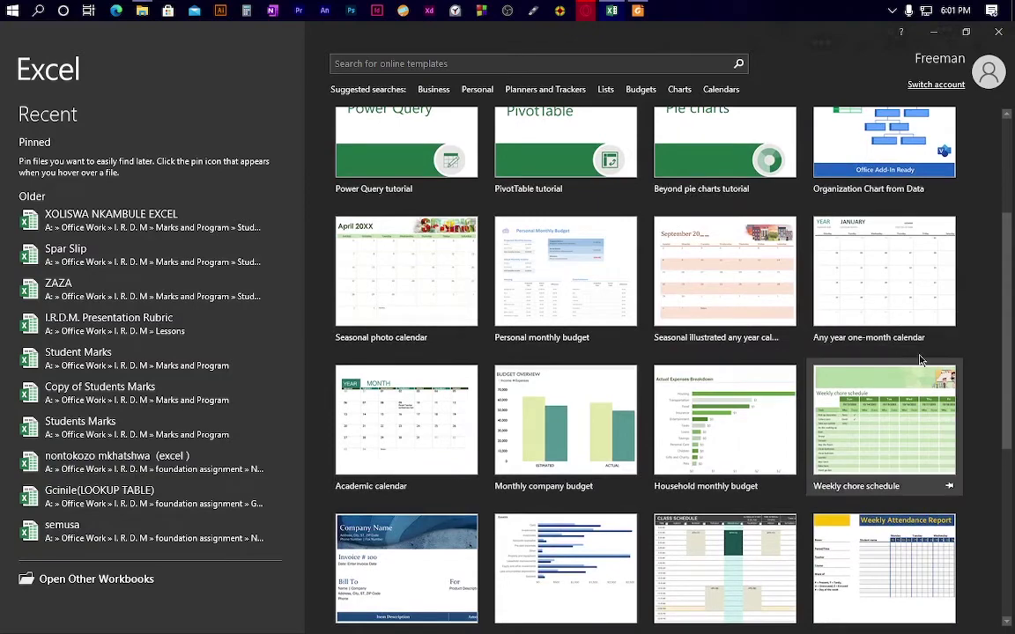
{"action": "scroll", "coordinate": [920, 356], "scroll_direction": "down", "scroll_amount": 3}
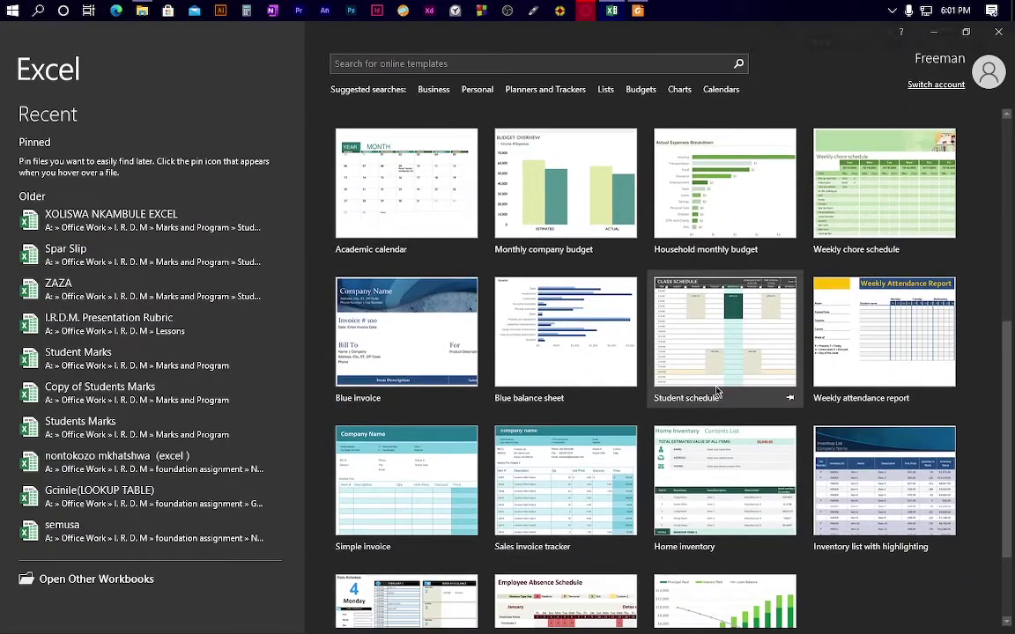
{"action": "scroll", "coordinate": [560, 472], "scroll_direction": "down", "scroll_amount": 2}
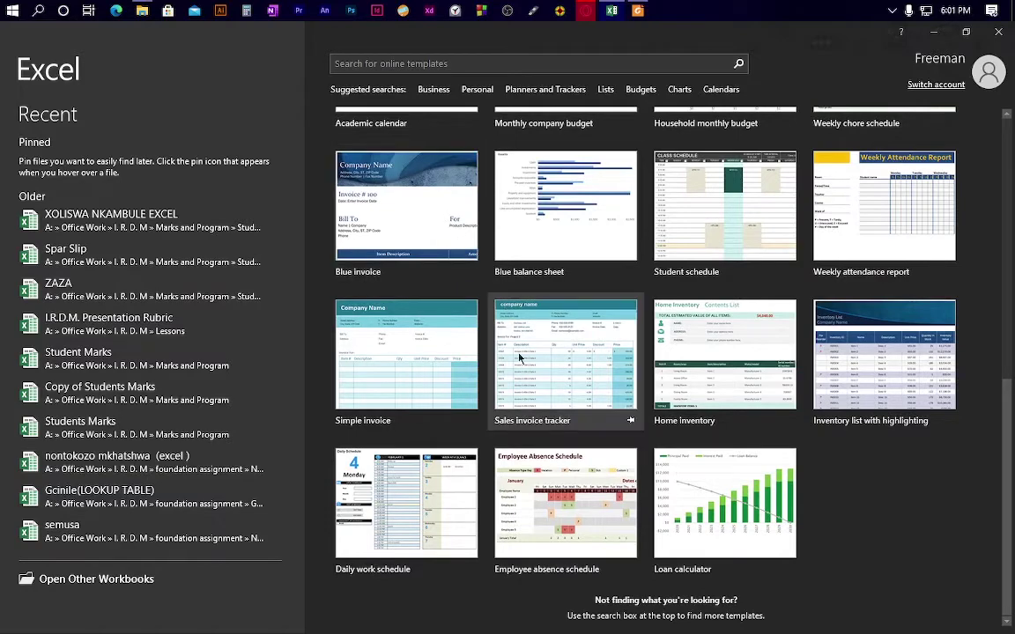
{"action": "scroll", "coordinate": [519, 357], "scroll_direction": "up", "scroll_amount": 6}
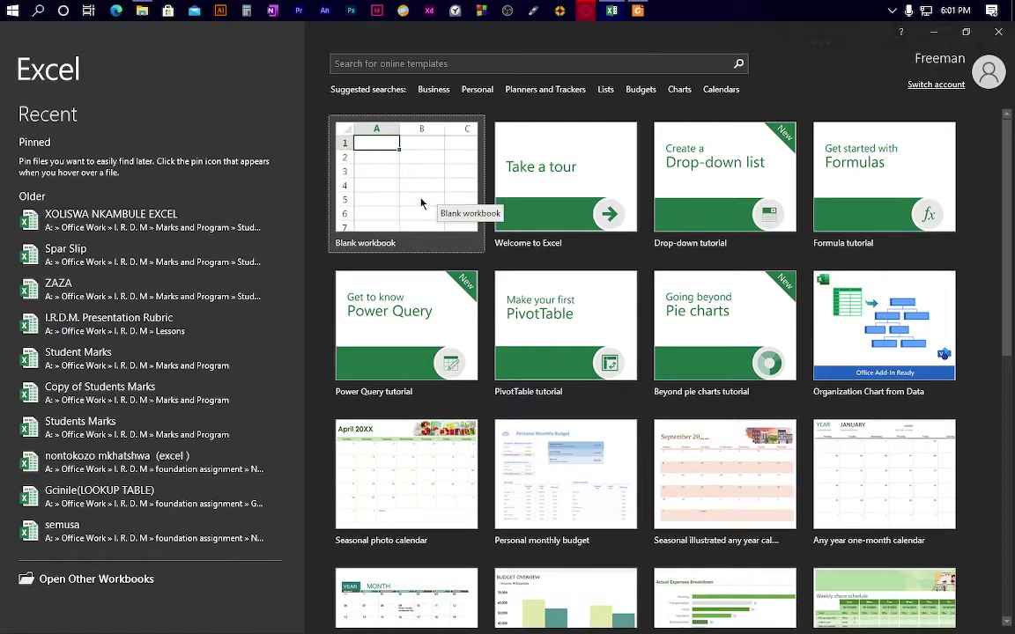
Switch to the PDF's Objectives slide to review the contents, then return to Excel.
{"action": "key", "text": "alt+Tab"}
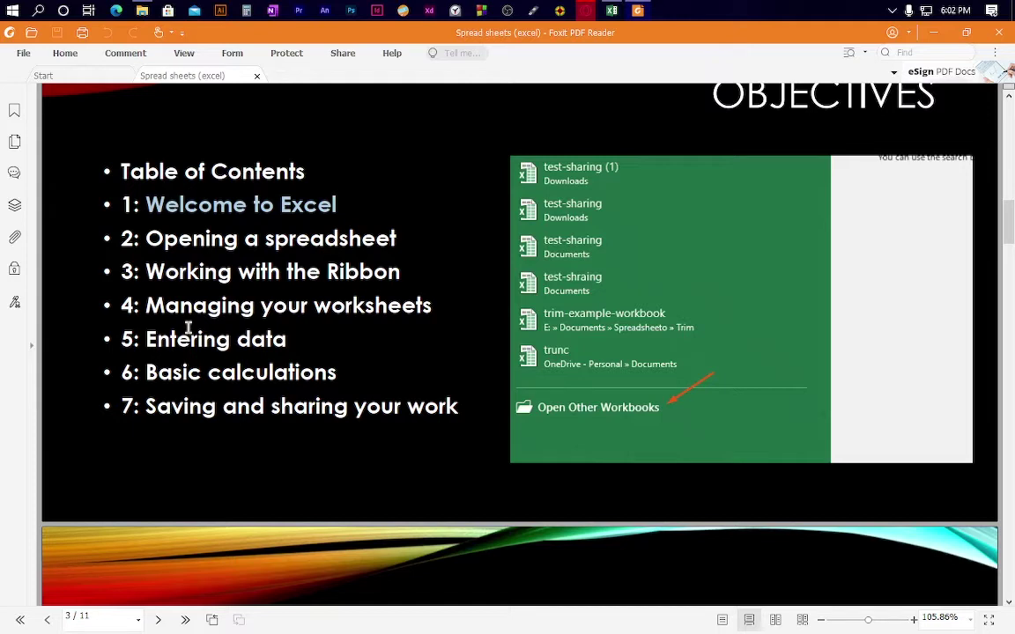
{"action": "key", "text": "alt+Tab"}
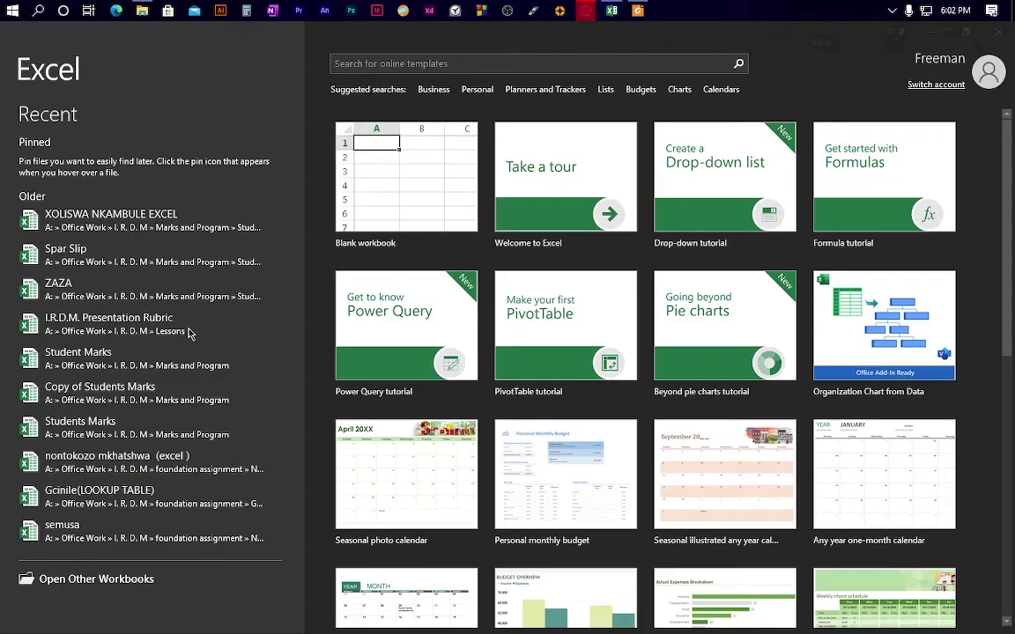
Create Book1 from the Blank workbook tile.
{"action": "left_click", "coordinate": [433, 167]}
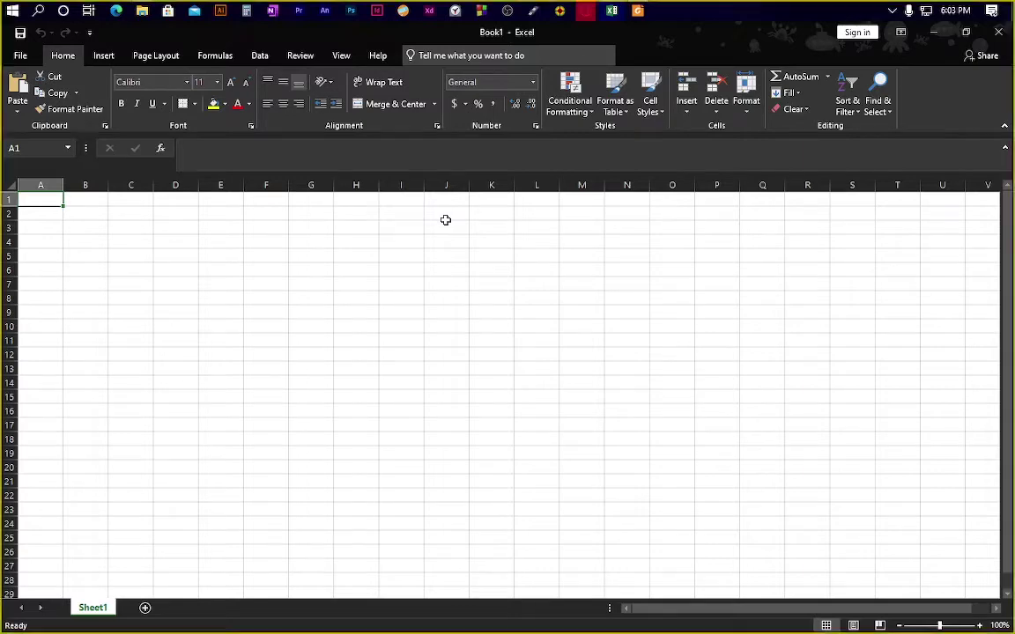
{"action": "key", "text": "super+shift+s"}
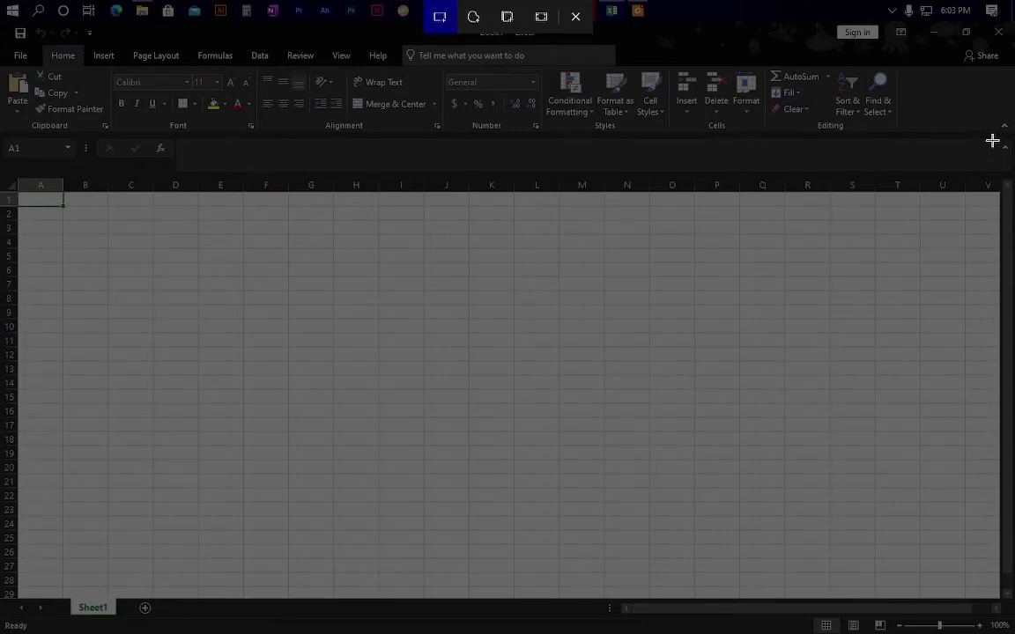
{"action": "left_click_drag", "start_coordinate": [991, 140], "coordinate": [4, 40]}
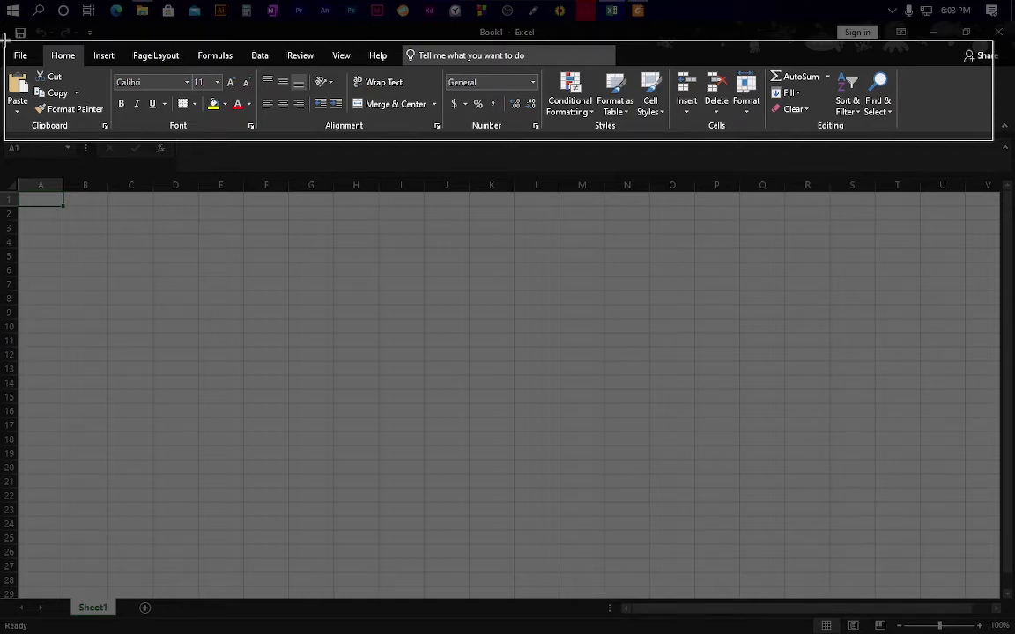
{"action": "left_click", "coordinate": [6, 44]}
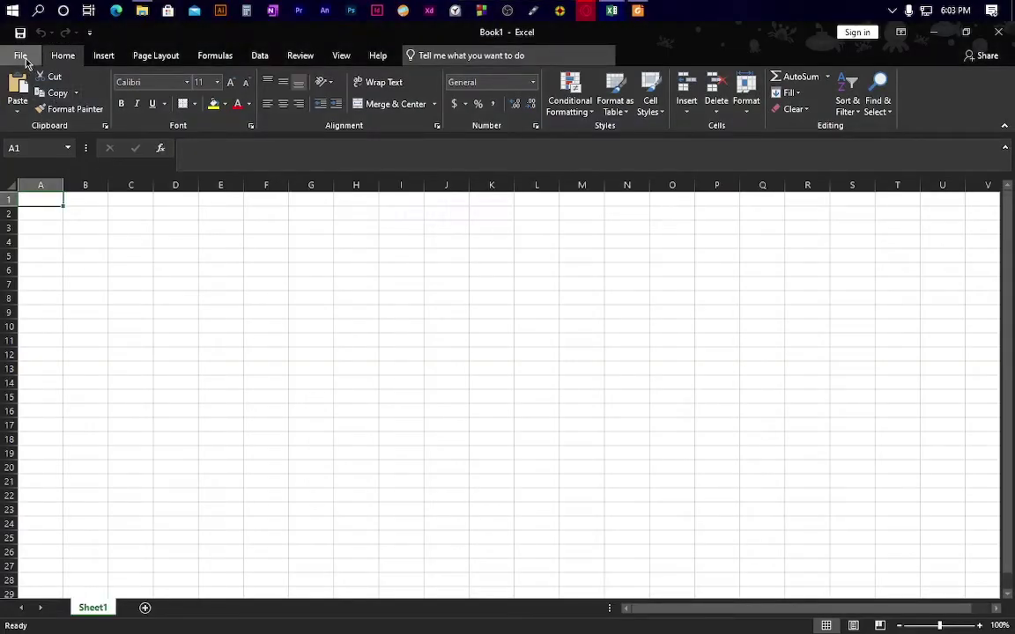
Open the File backstage to see recent workbooks like Student Marks and Time table.
{"action": "left_click", "coordinate": [20, 57]}
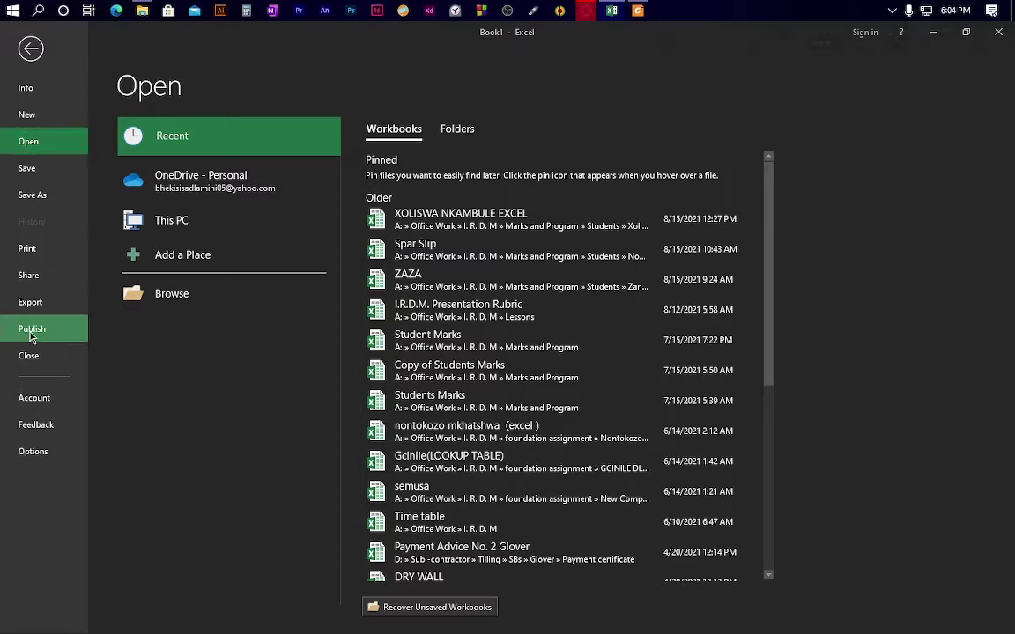
View the Publish to Power BI page, then go back to Book1's Sheet1.
{"action": "left_click", "coordinate": [31, 336]}
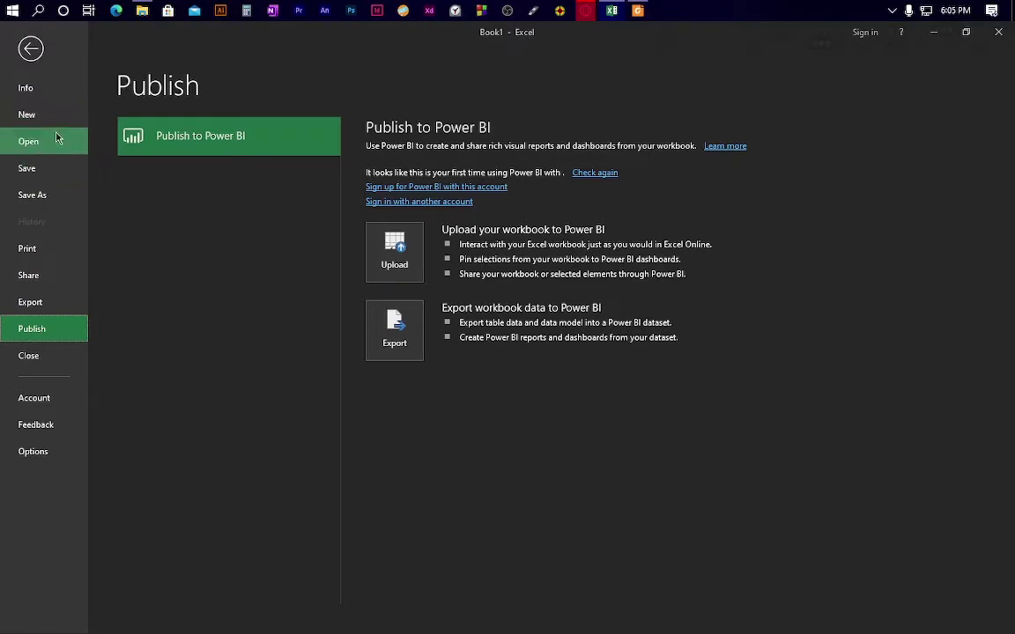
{"action": "left_click", "coordinate": [28, 52]}
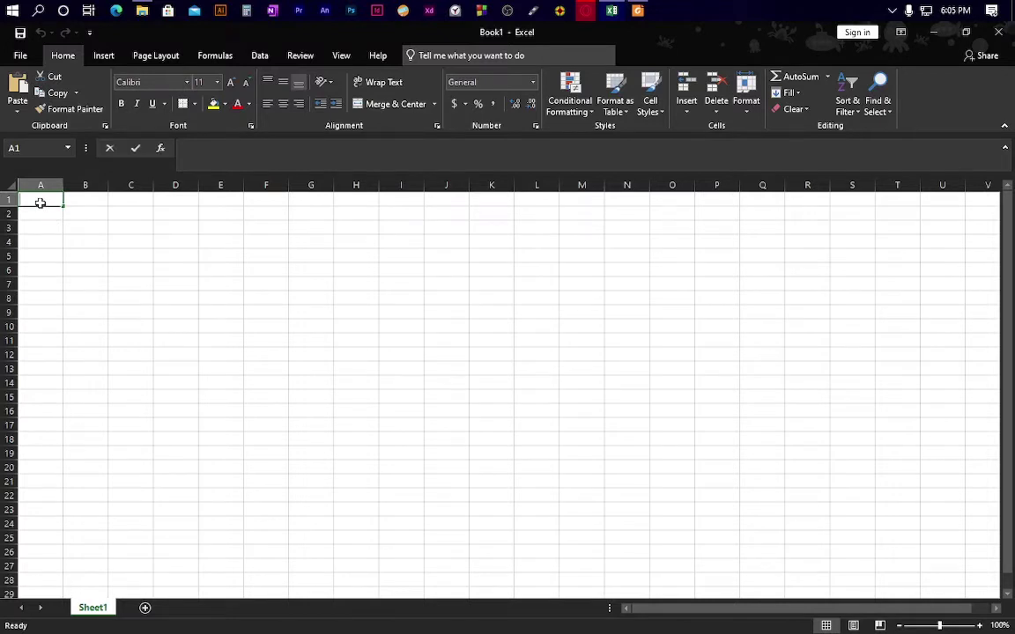
Type a name into cell A1 and enlarge it to 36-point Calibri.
{"action": "type", "text": "Freeman"}
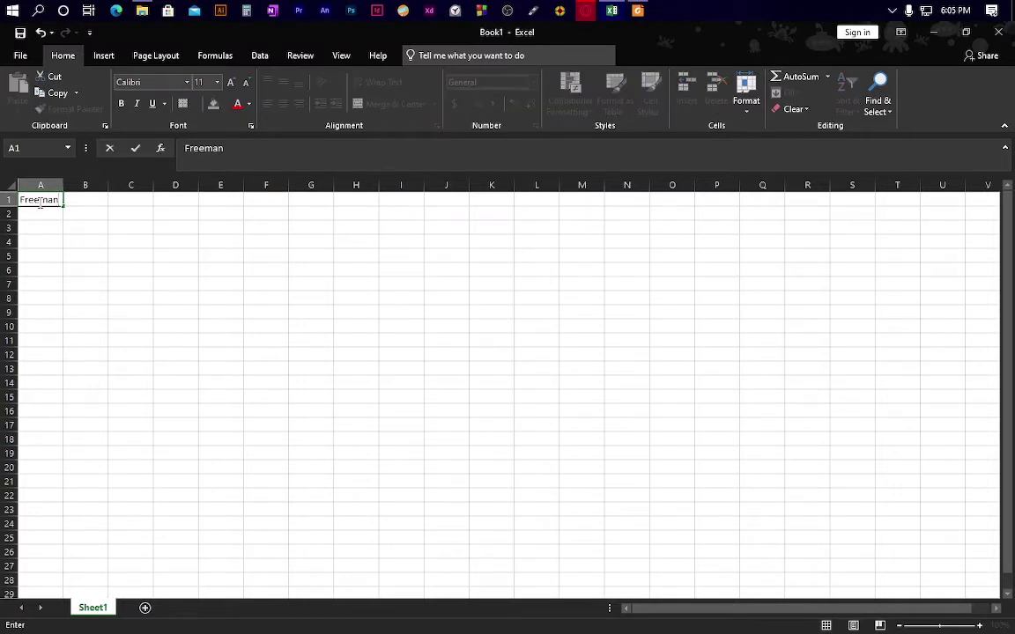
{"action": "double_click", "coordinate": [39, 202]}
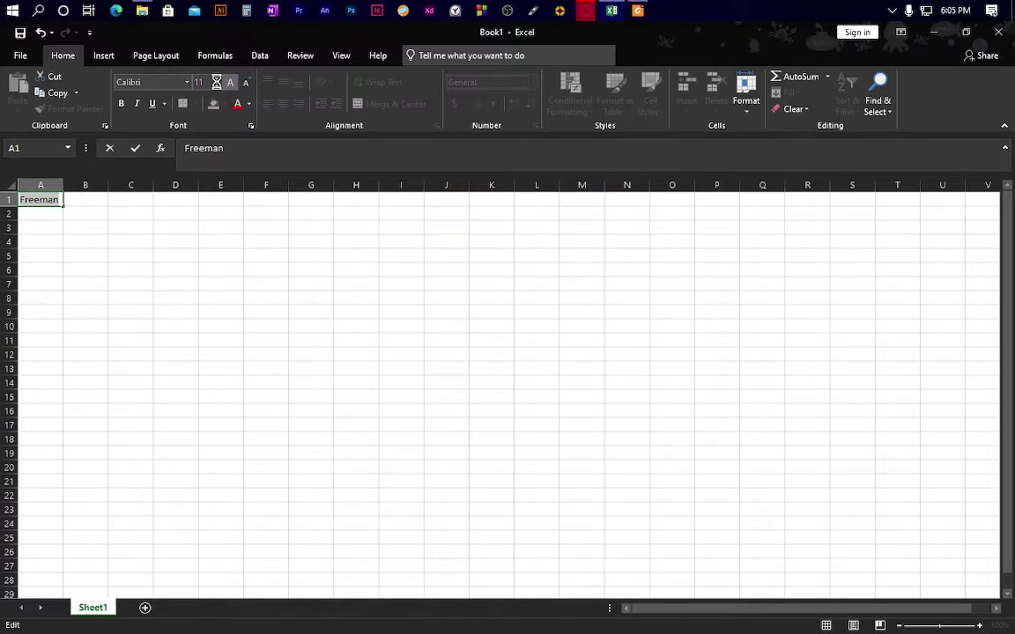
{"action": "left_click", "coordinate": [218, 82]}
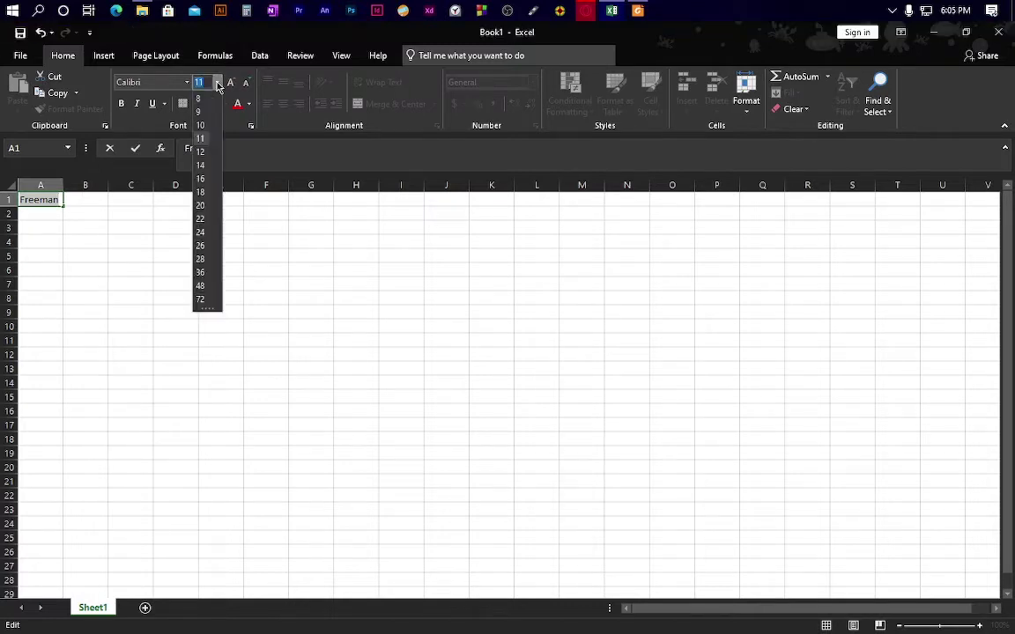
{"action": "left_click", "coordinate": [192, 253]}
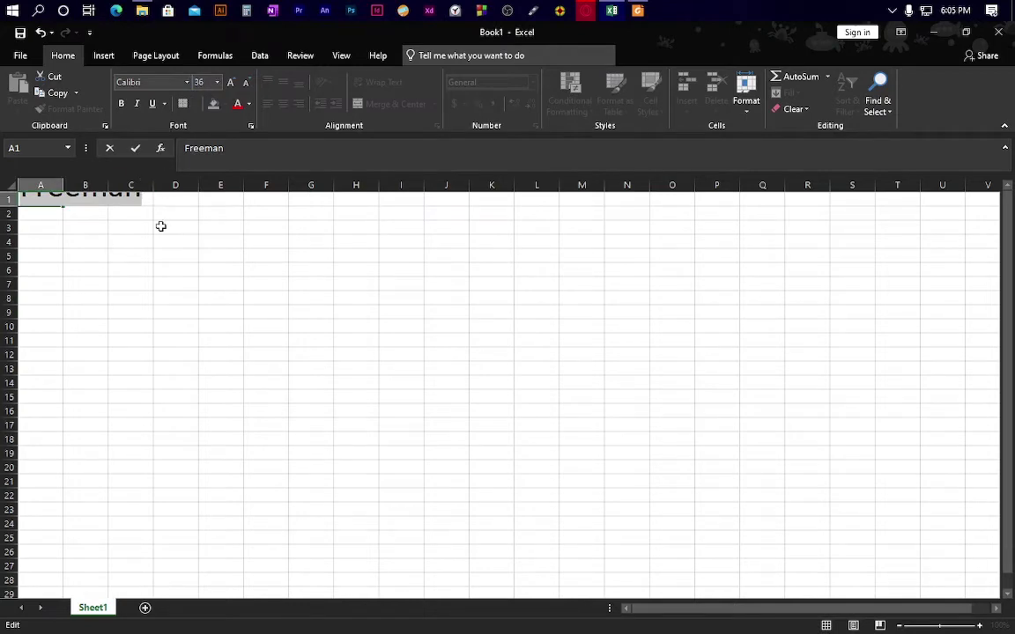
{"action": "key", "text": "Return"}
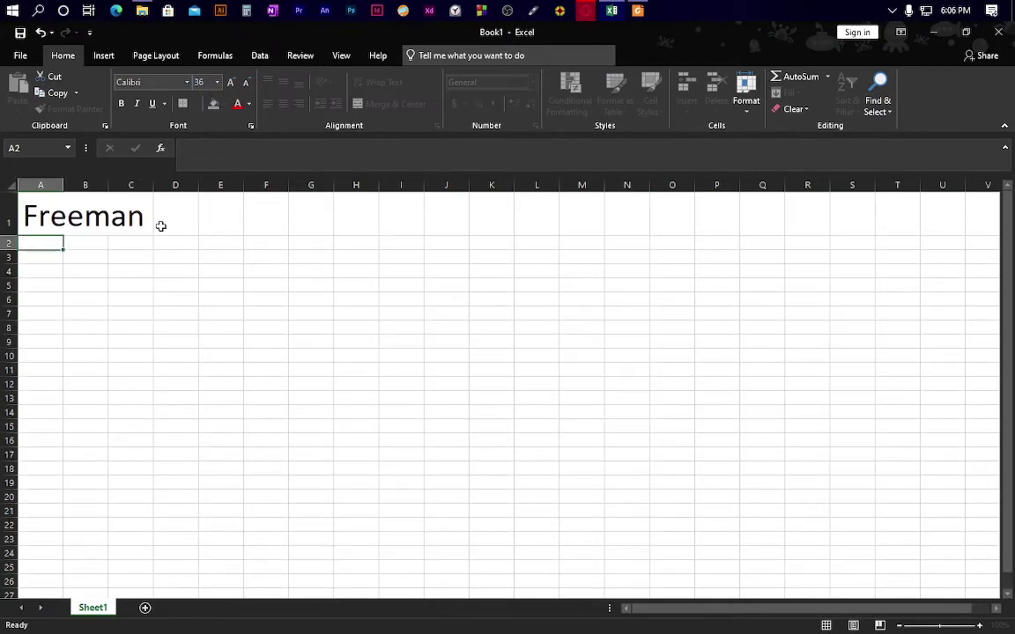
Select A1 and undo the 36-point name entry, leaving Sheet1 empty.
{"action": "left_click", "coordinate": [67, 220]}
{"action": "left_click", "coordinate": [34, 223]}
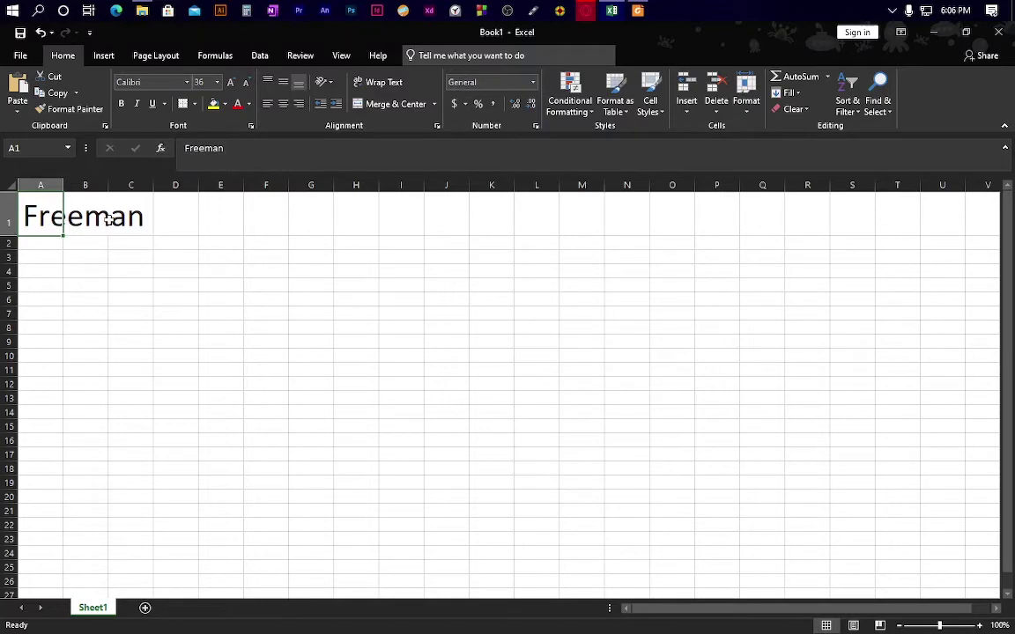
{"action": "key", "text": "ctrl+z"}
{"action": "key", "text": "ctrl+z"}
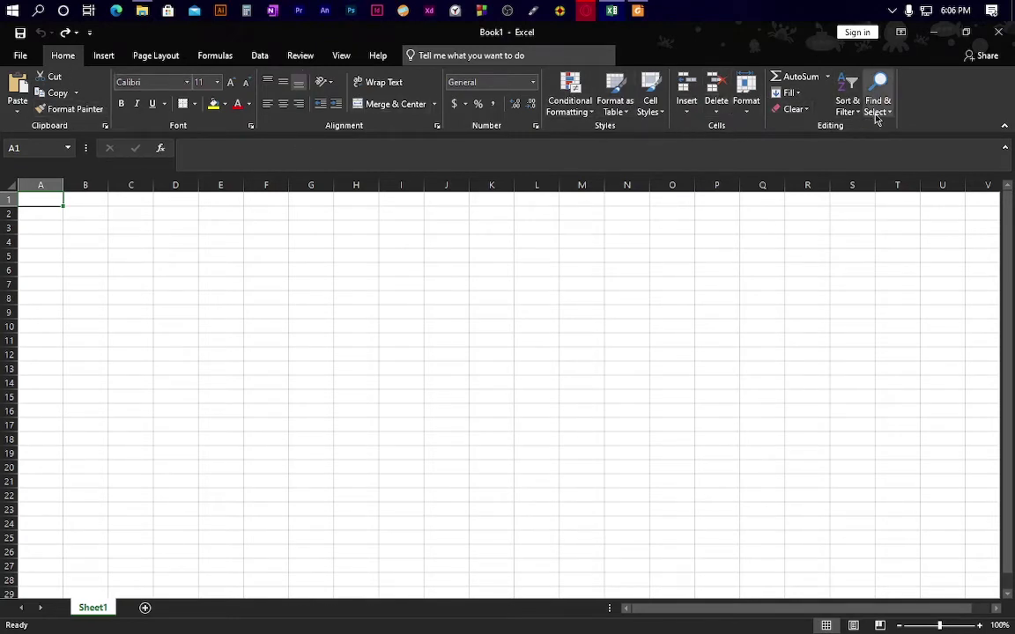
Move from the Insert tab to the Page Layout tab.
{"action": "left_click", "coordinate": [104, 57]}
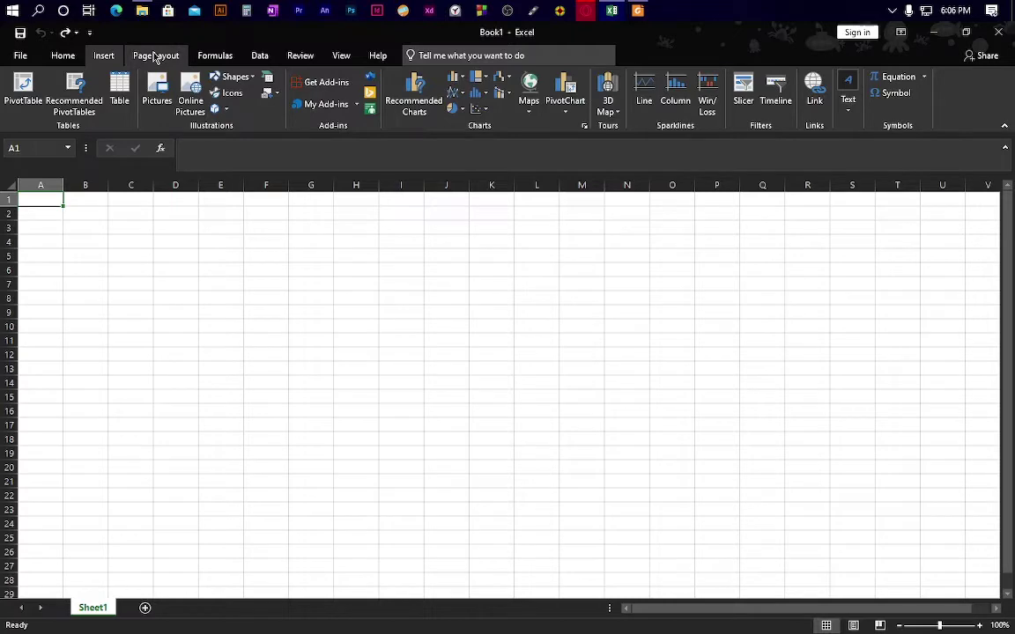
{"action": "left_click", "coordinate": [154, 57]}
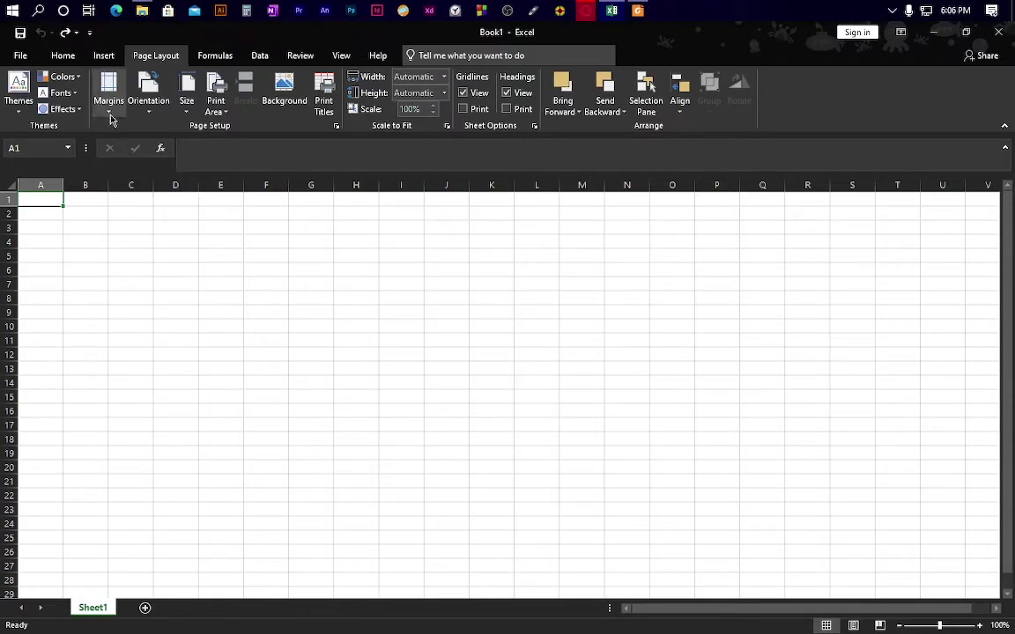
Set the print area to the current single cell.
{"action": "left_click", "coordinate": [212, 113]}
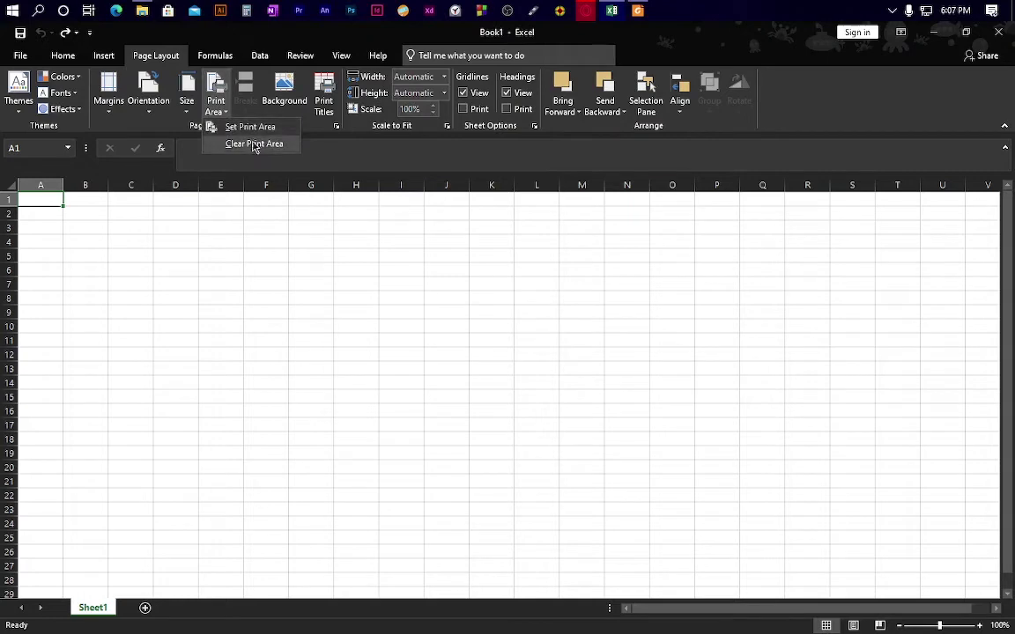
{"action": "left_click", "coordinate": [239, 133]}
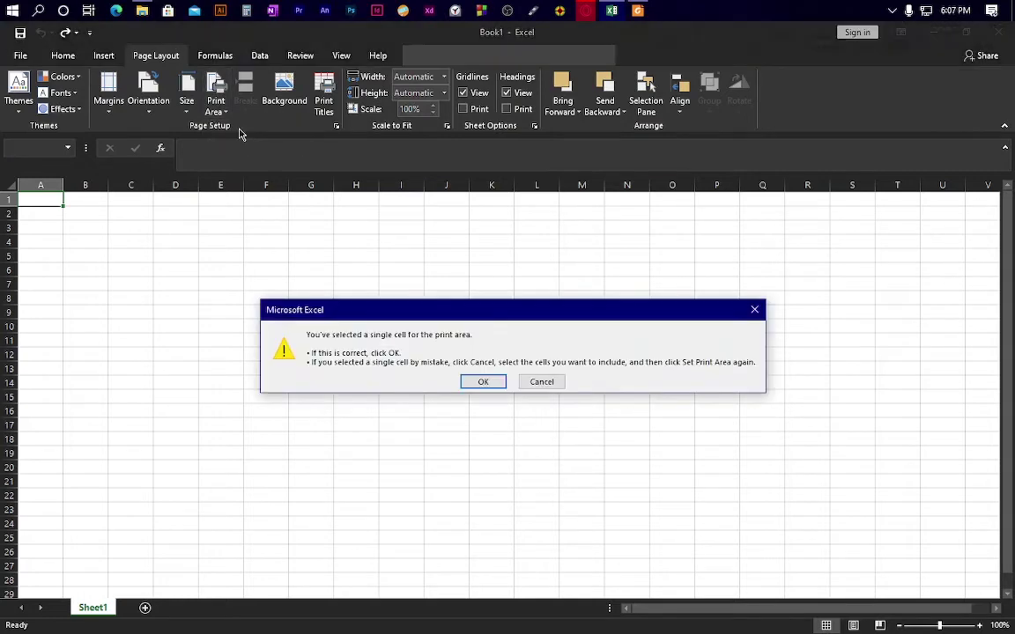
{"action": "left_click", "coordinate": [484, 383]}
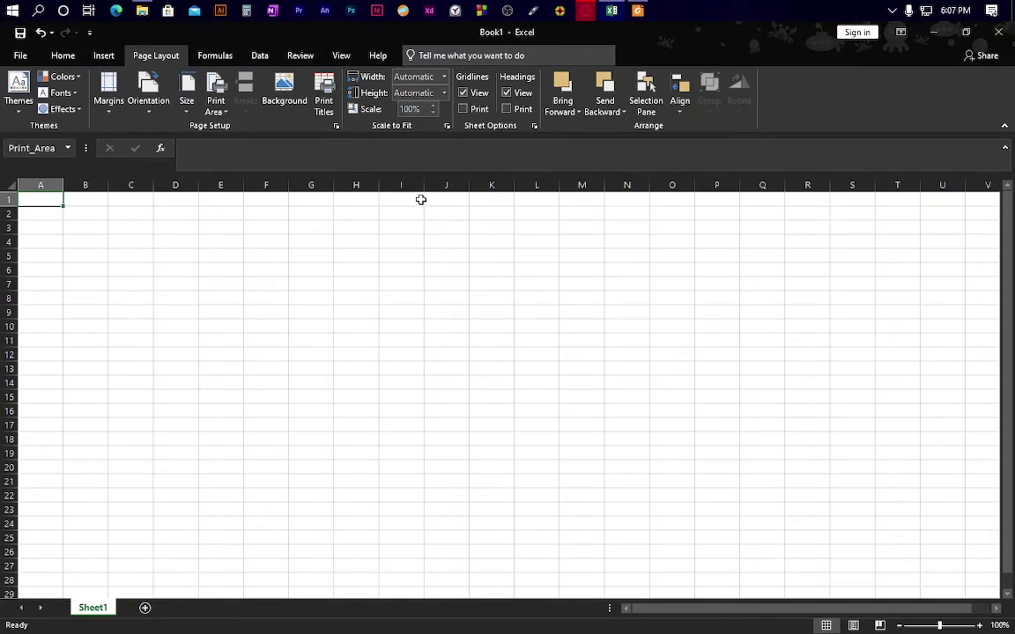
Select cells A1 through C2 and show the Formulas tab.
{"action": "mouse_move", "coordinate": [419, 199]}
{"action": "left_mouse_down"}
{"action": "mouse_move", "coordinate": [428, 265]}
{"action": "mouse_move", "coordinate": [423, 471]}
{"action": "left_mouse_up"}
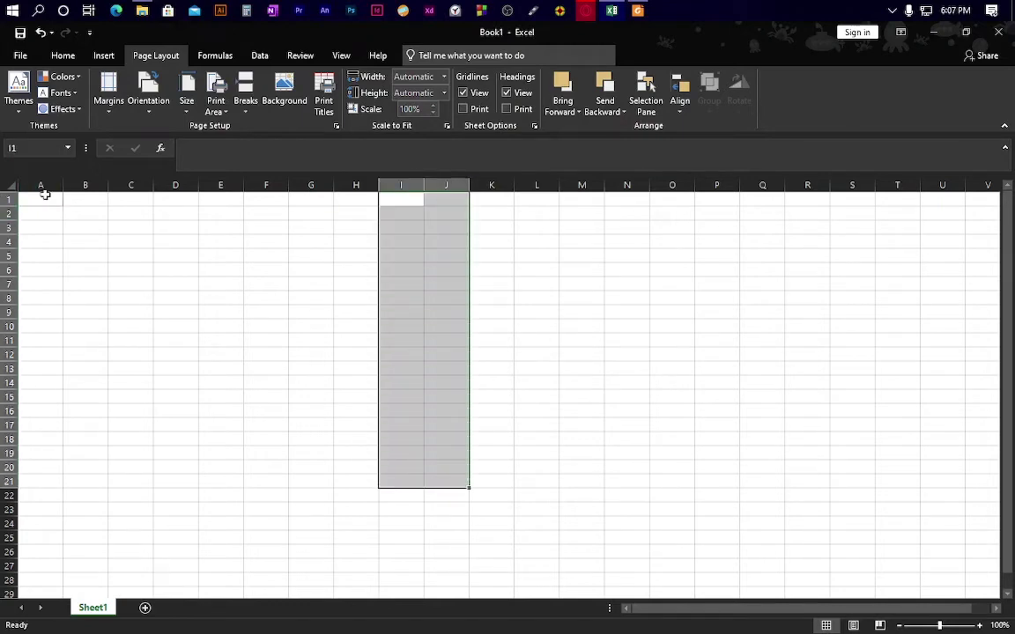
{"action": "mouse_move", "coordinate": [43, 196]}
{"action": "left_mouse_down"}
{"action": "mouse_move", "coordinate": [183, 245]}
{"action": "mouse_move", "coordinate": [401, 579]}
{"action": "left_mouse_up"}
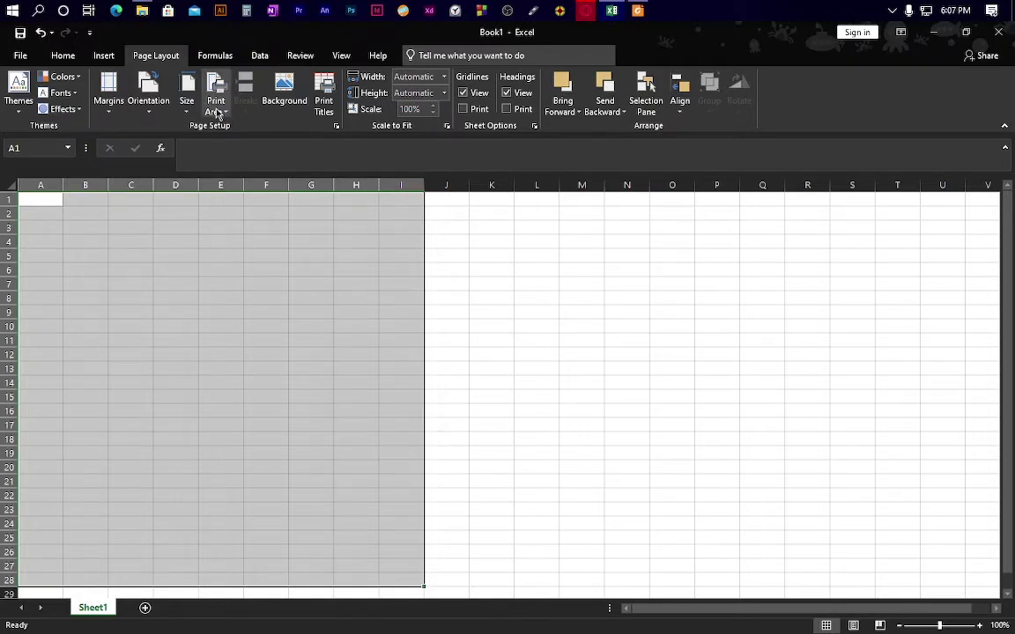
{"action": "left_click", "coordinate": [215, 55]}
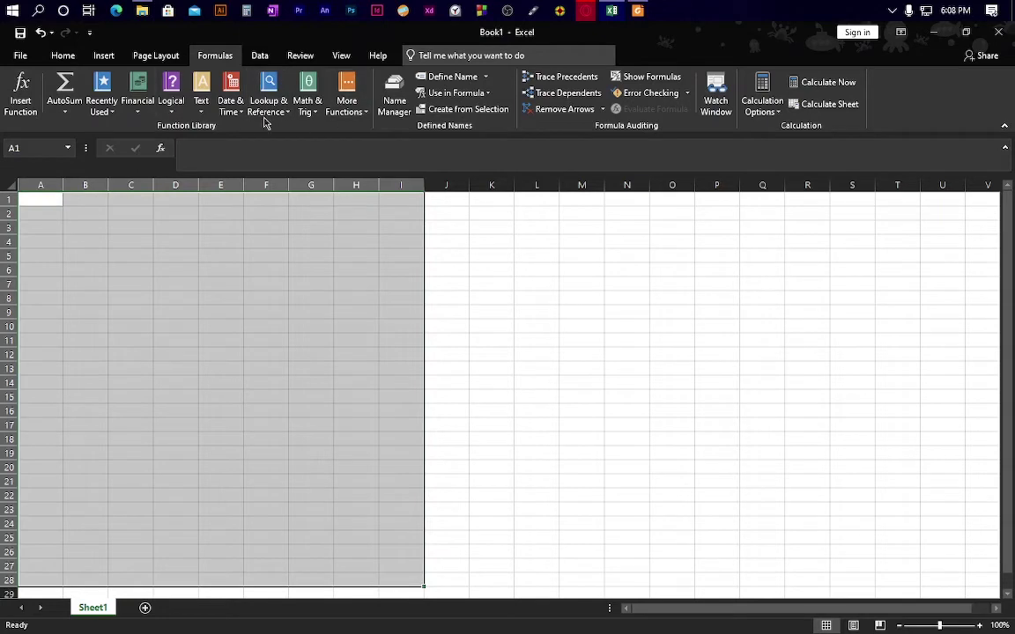
Browse the View, Data, Help and Review ribbon tabs.
{"action": "left_click", "coordinate": [342, 57]}
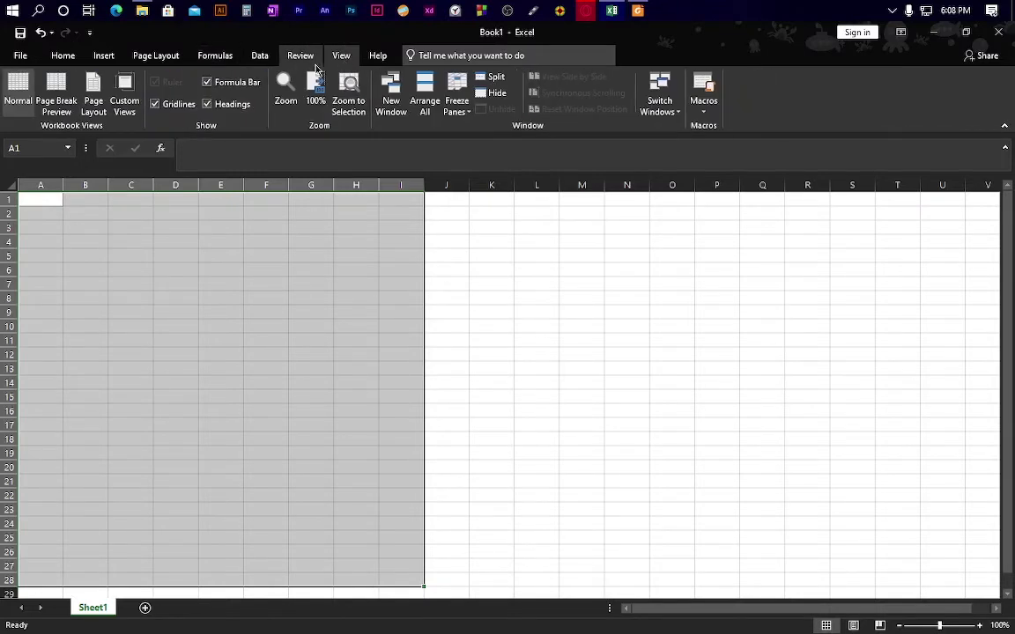
{"action": "left_click", "coordinate": [260, 56]}
{"action": "left_click", "coordinate": [378, 58]}
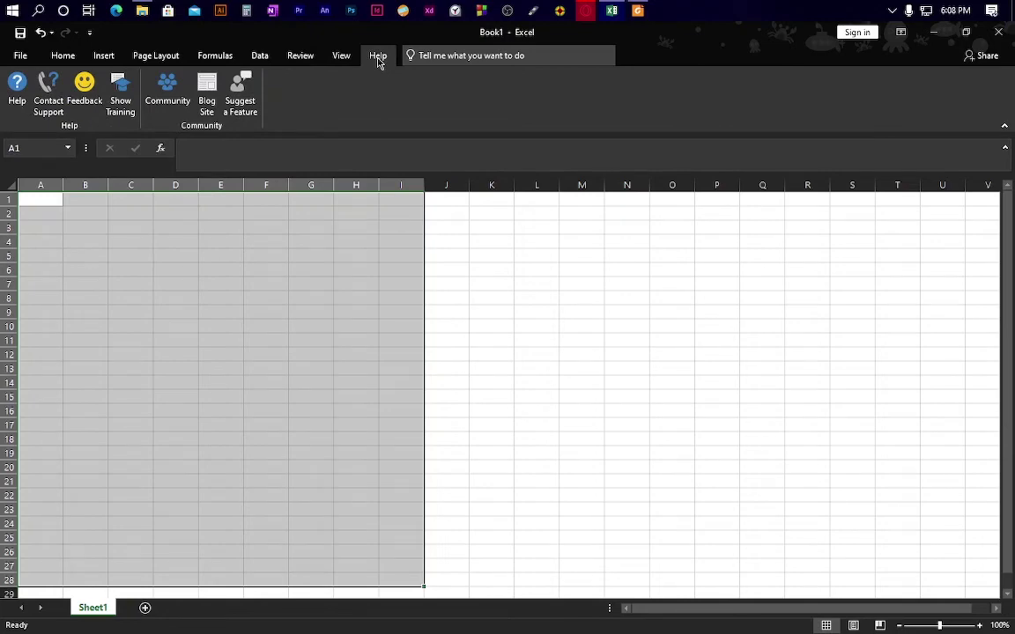
{"action": "left_click", "coordinate": [337, 57]}
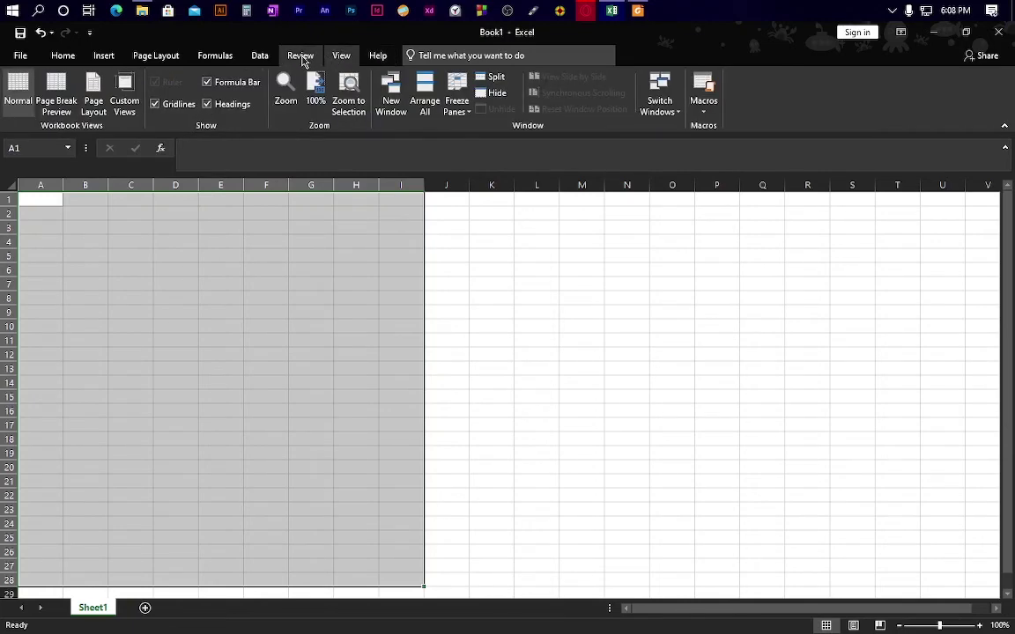
{"action": "left_click", "coordinate": [301, 57]}
{"action": "left_click", "coordinate": [260, 57]}
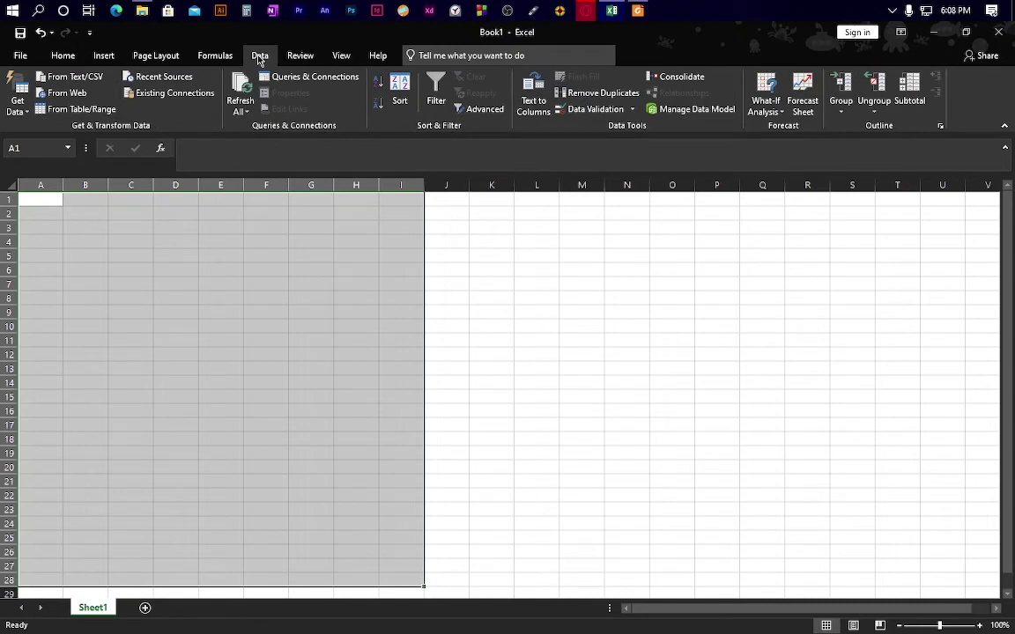
{"action": "left_click", "coordinate": [380, 58]}
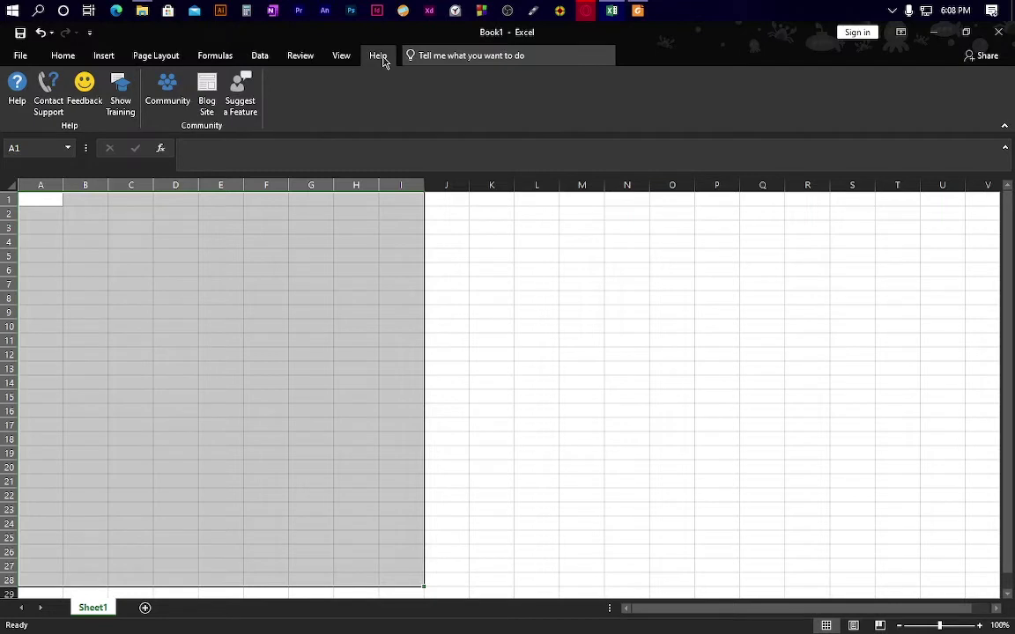
Try the Tell me search box, dismiss it, and return to Home.
{"action": "left_click", "coordinate": [444, 55]}
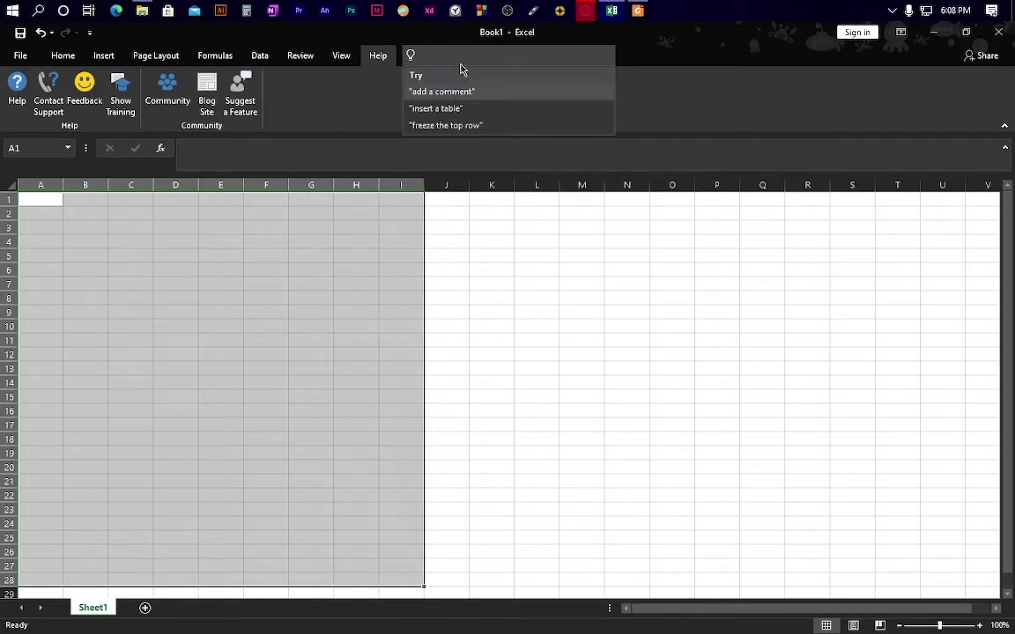
{"action": "left_click", "coordinate": [625, 66]}
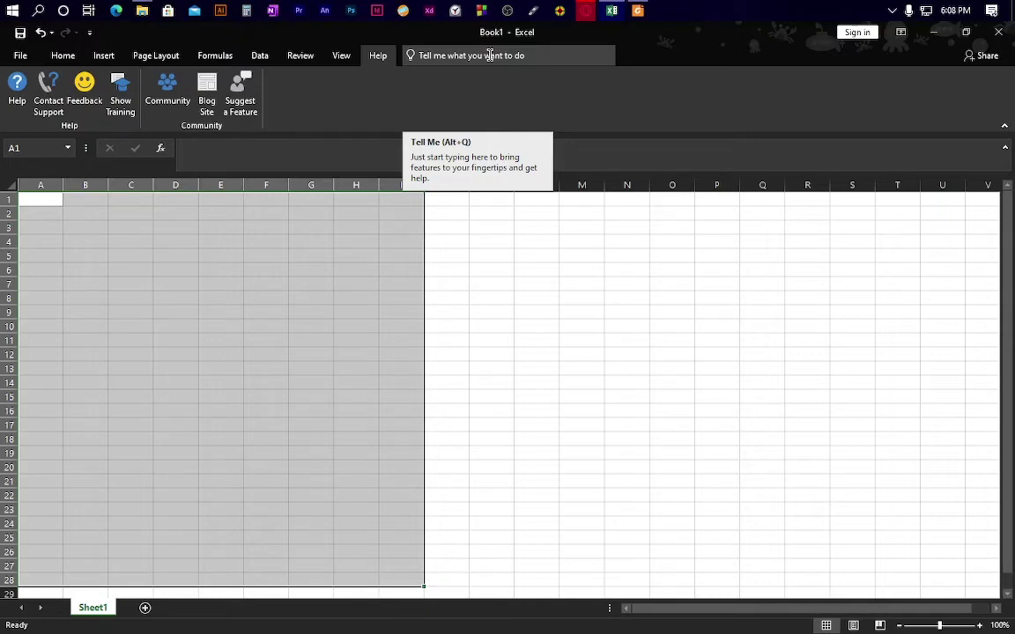
{"action": "left_click", "coordinate": [65, 58]}
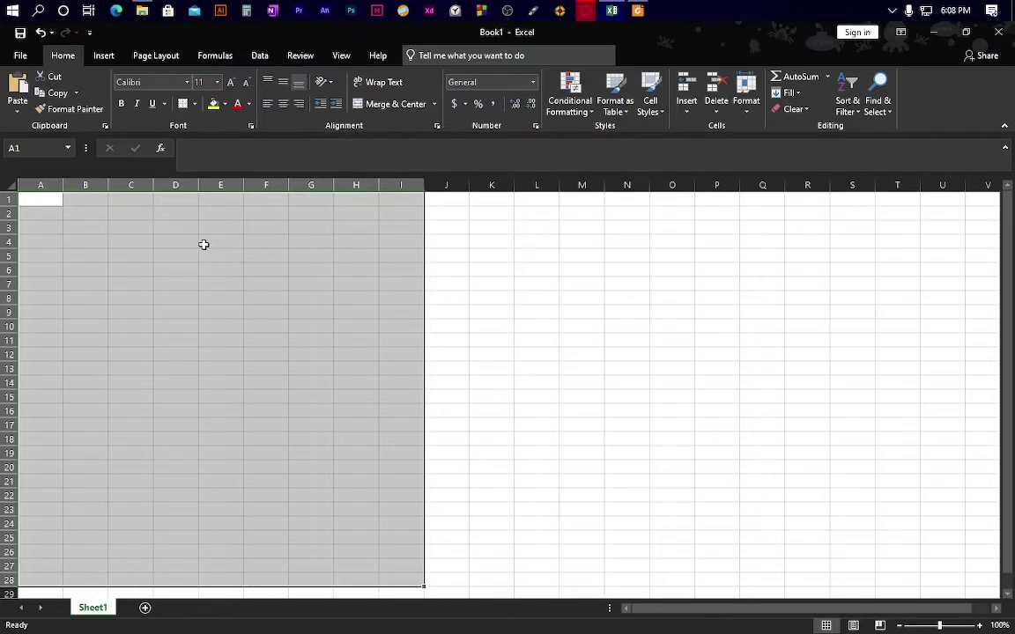
Enter 'My name' in D3 and make it bold using the Tell me search.
{"action": "left_click", "coordinate": [176, 225]}
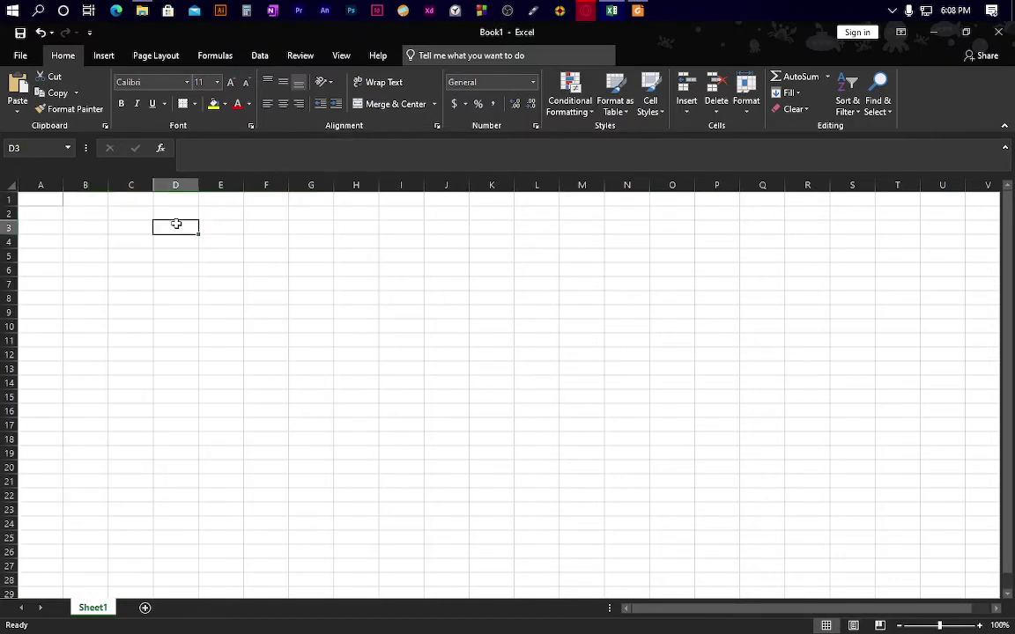
{"action": "type", "text": "My name"}
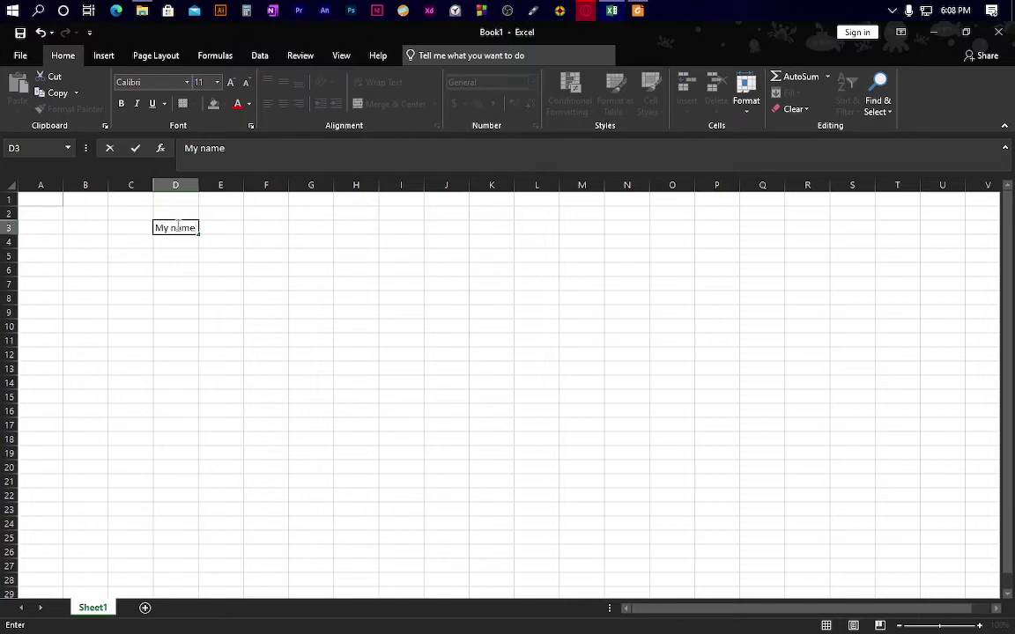
{"action": "triple_click", "coordinate": [177, 225]}
{"action": "left_click", "coordinate": [550, 55]}
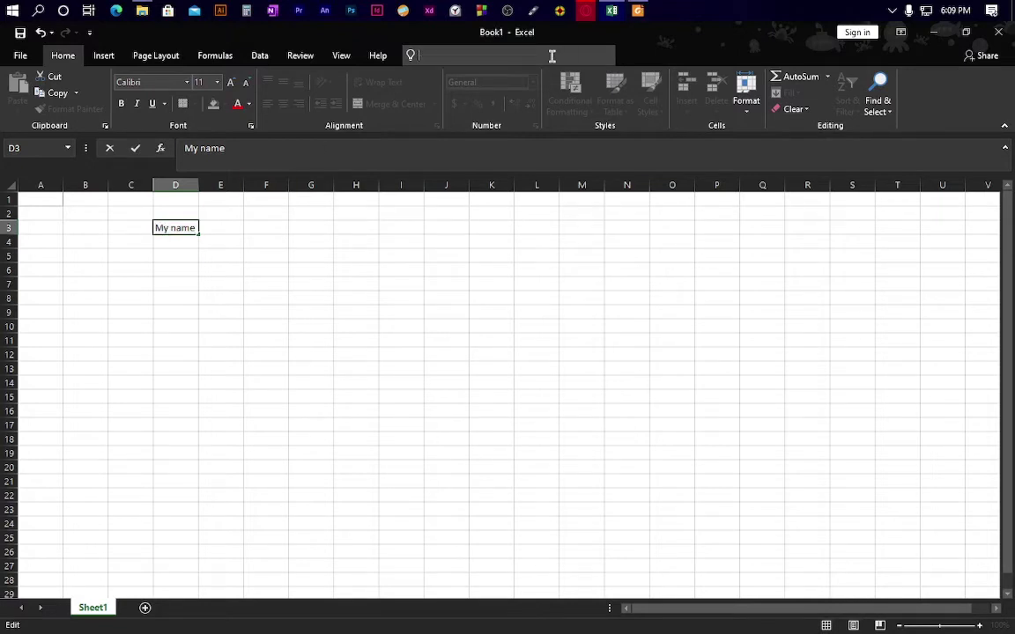
{"action": "type", "text": "Bold"}
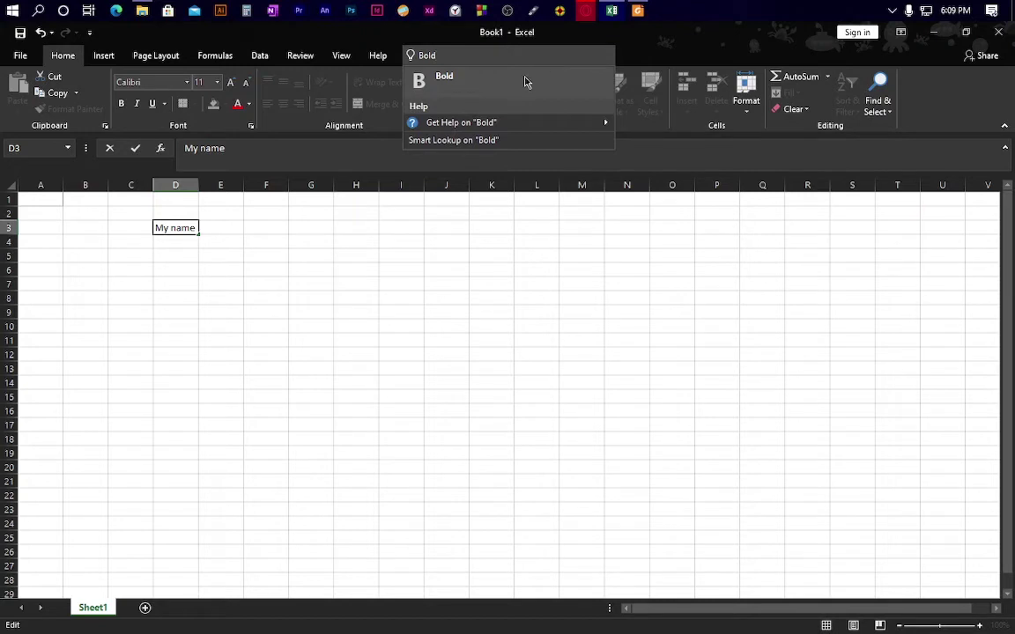
{"action": "left_click", "coordinate": [525, 81]}
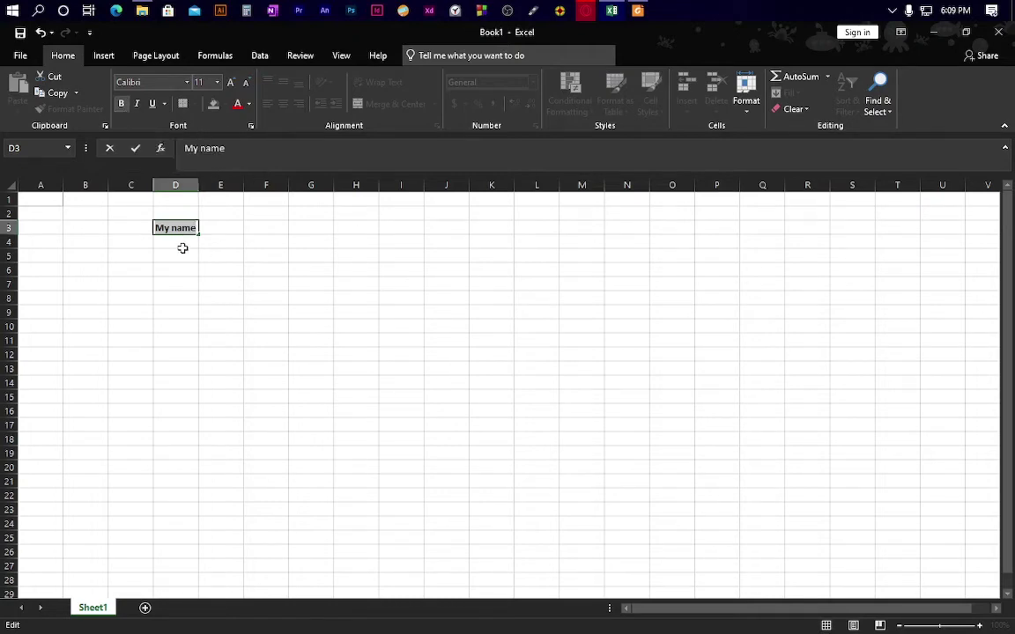
{"action": "key", "text": "Return"}
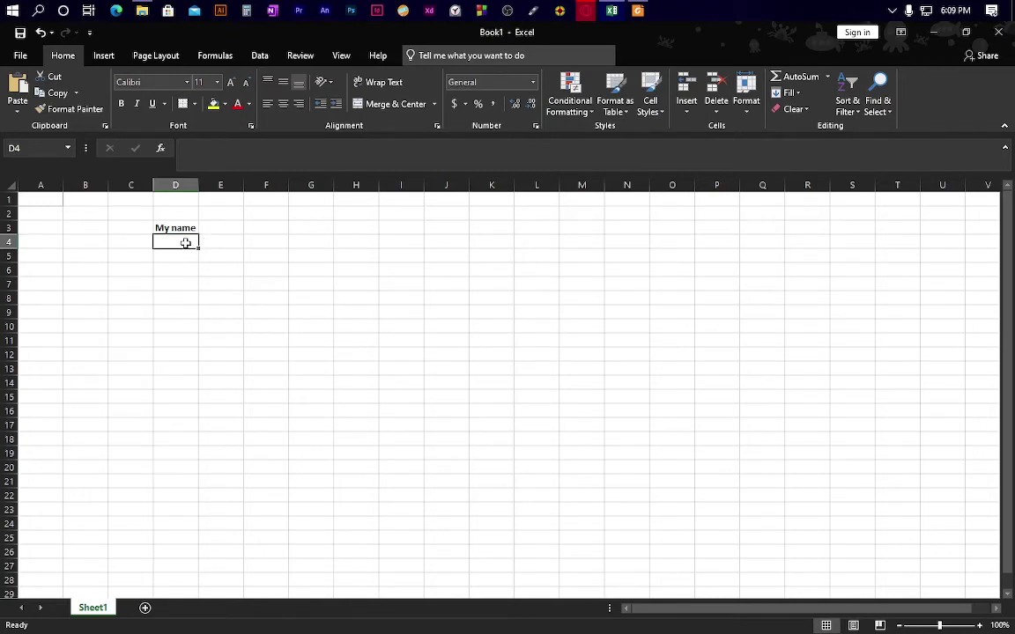
{"action": "left_click", "coordinate": [177, 228]}
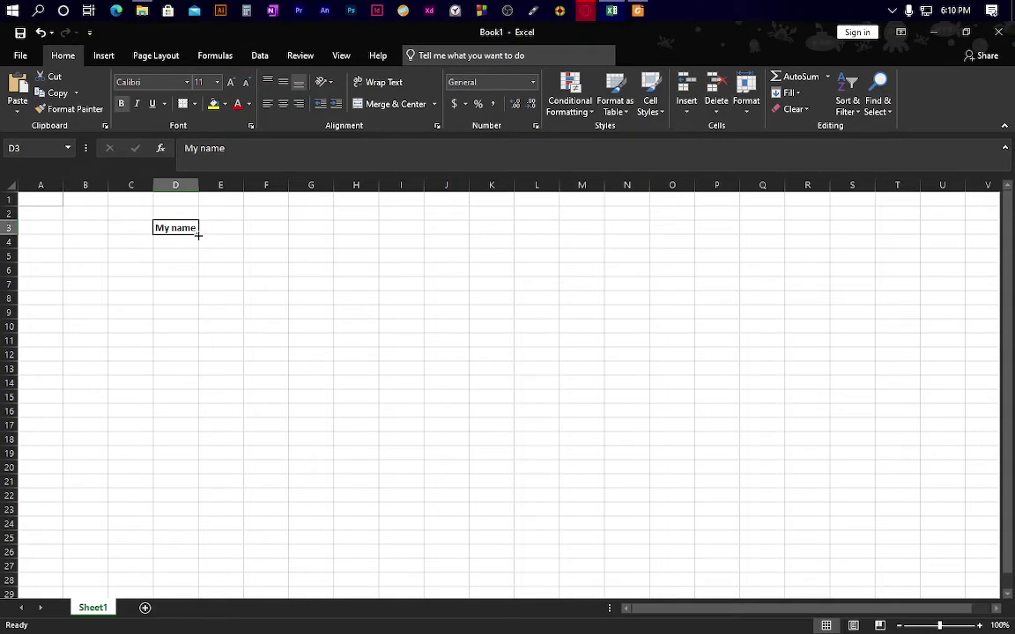
Copy bold 'My name' from D3 down through D16 with the fill handle.
{"action": "left_click_drag", "start_coordinate": [198, 235], "coordinate": [196, 415]}
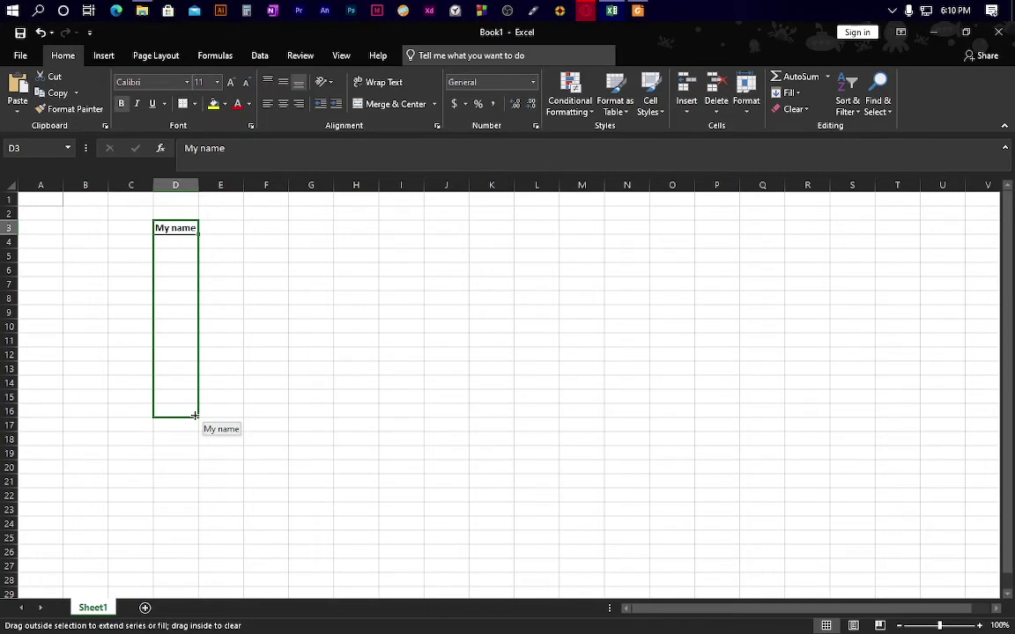
{"action": "left_click_drag", "start_coordinate": [195, 415], "coordinate": [194, 415]}
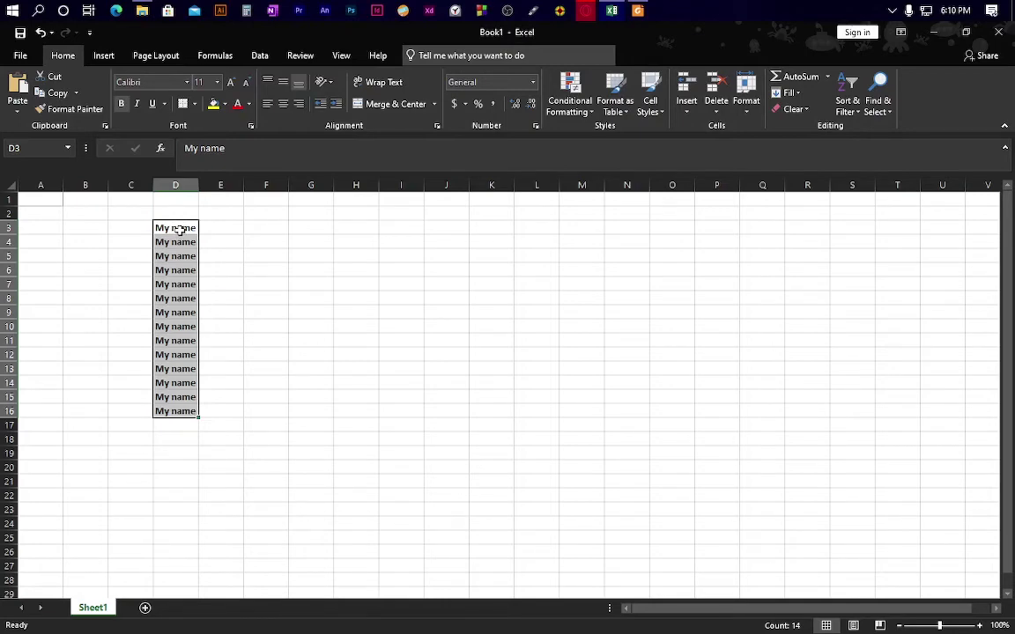
{"action": "mouse_move", "coordinate": [185, 380]}
Enter the headers Name, Surname and Age in D3, E3 and F3.
{"action": "left_click", "coordinate": [185, 229]}
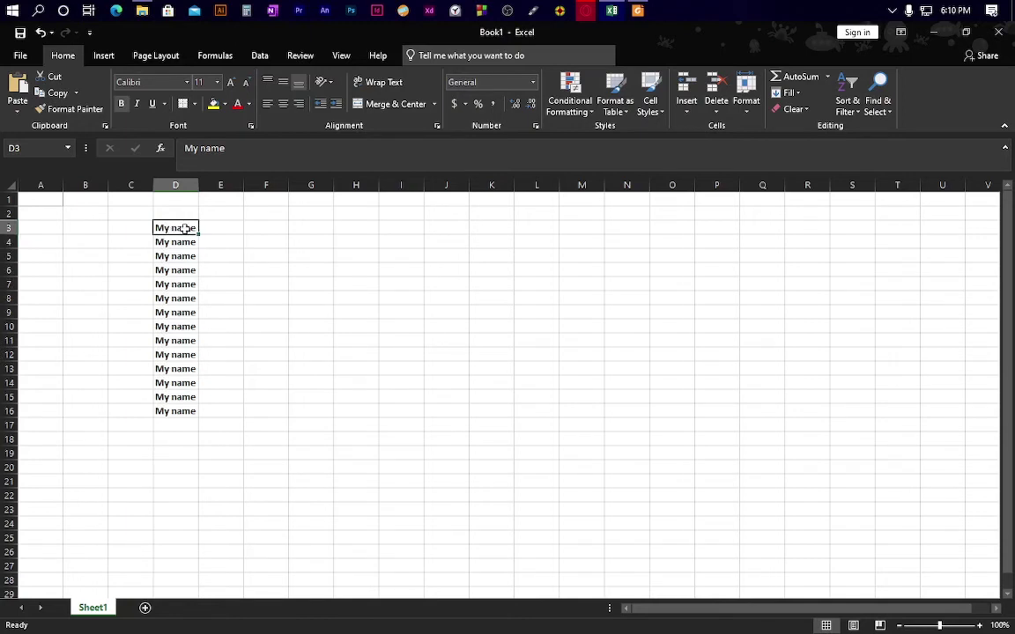
{"action": "left_click", "coordinate": [220, 231]}
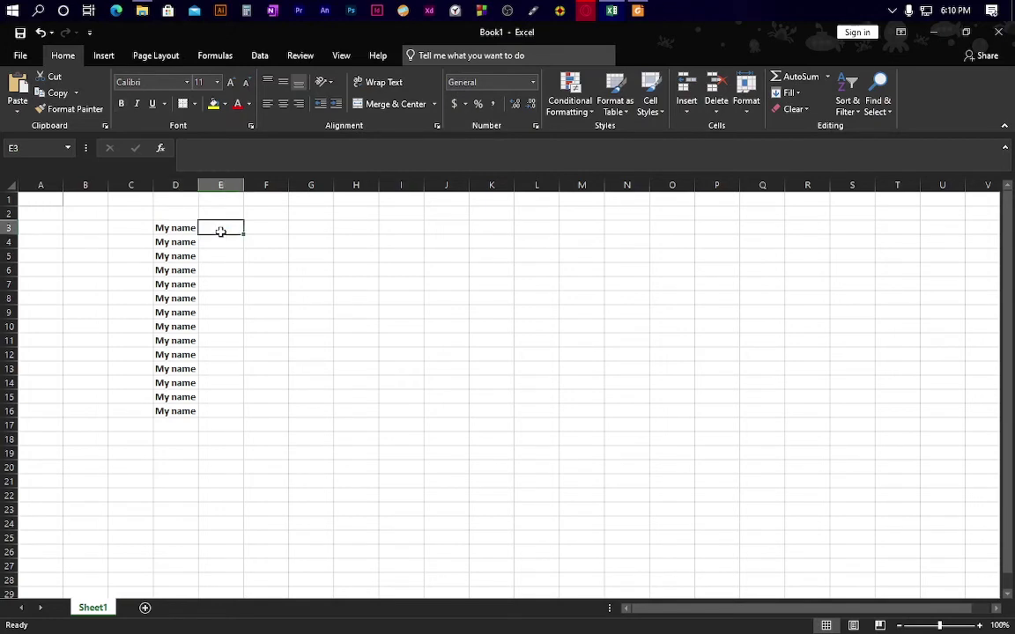
{"action": "left_click", "coordinate": [172, 241]}
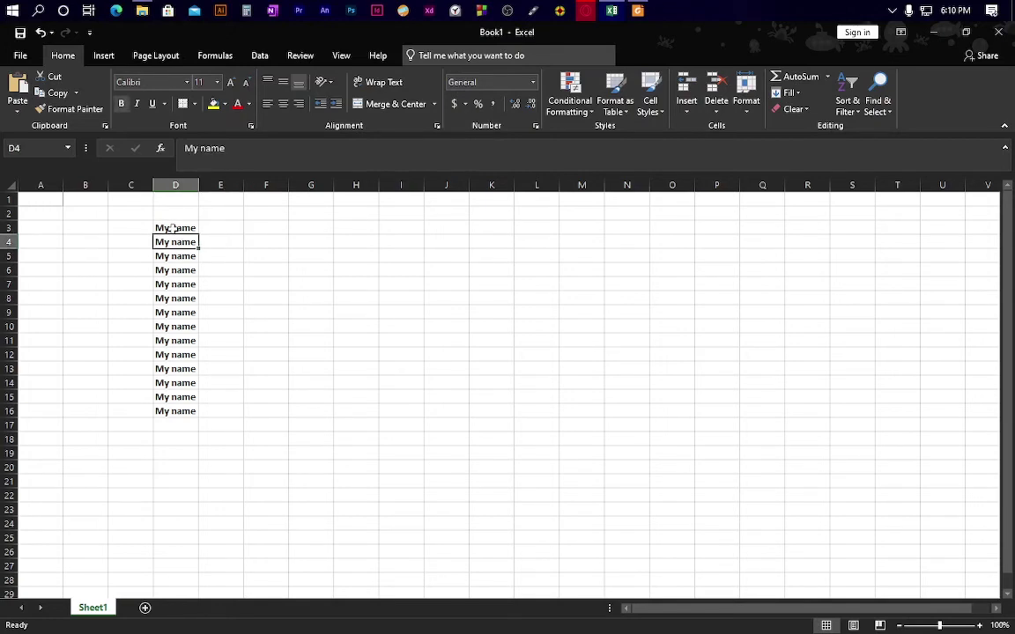
{"action": "left_click", "coordinate": [173, 228]}
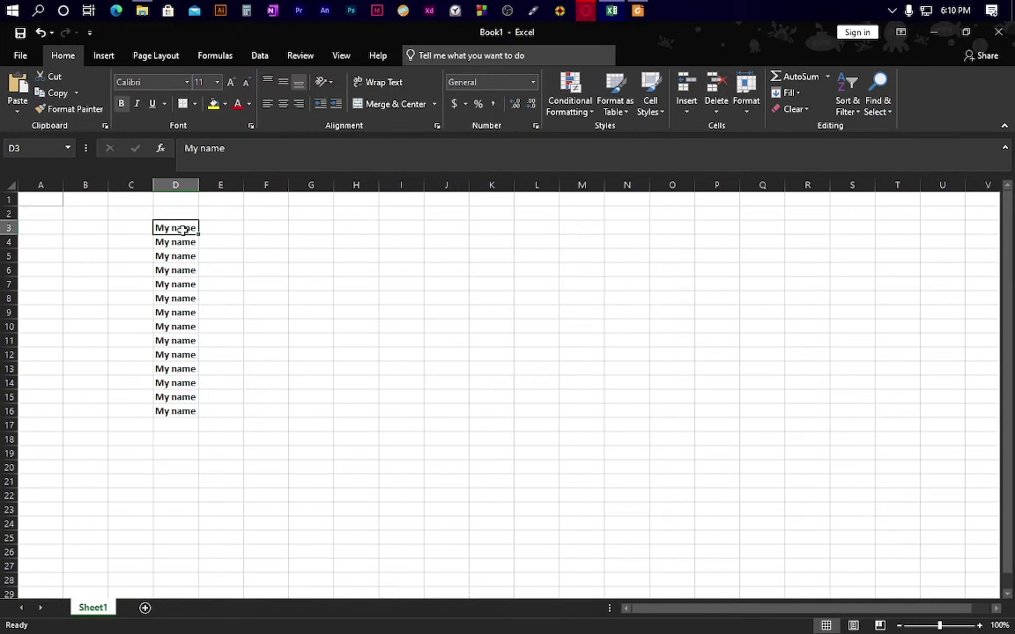
{"action": "type", "text": "Name"}
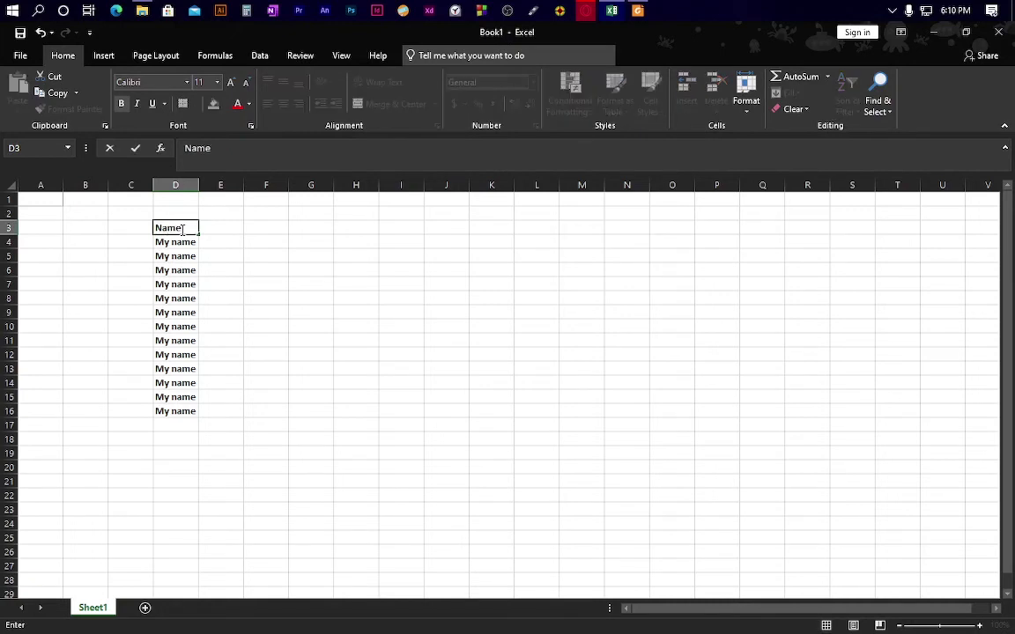
{"action": "key", "text": "Tab"}
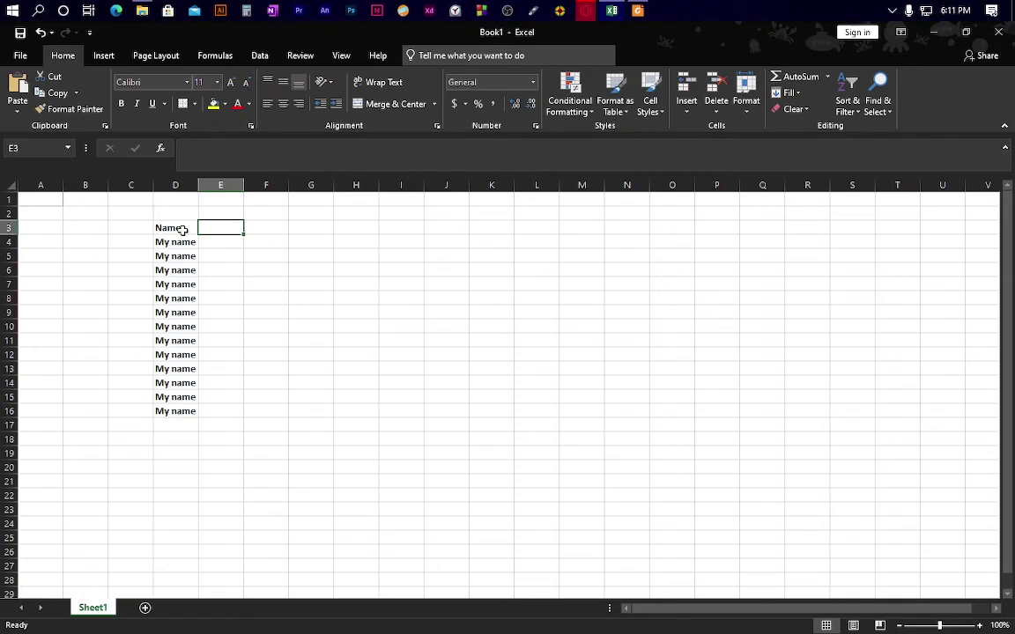
{"action": "type", "text": "Surname"}
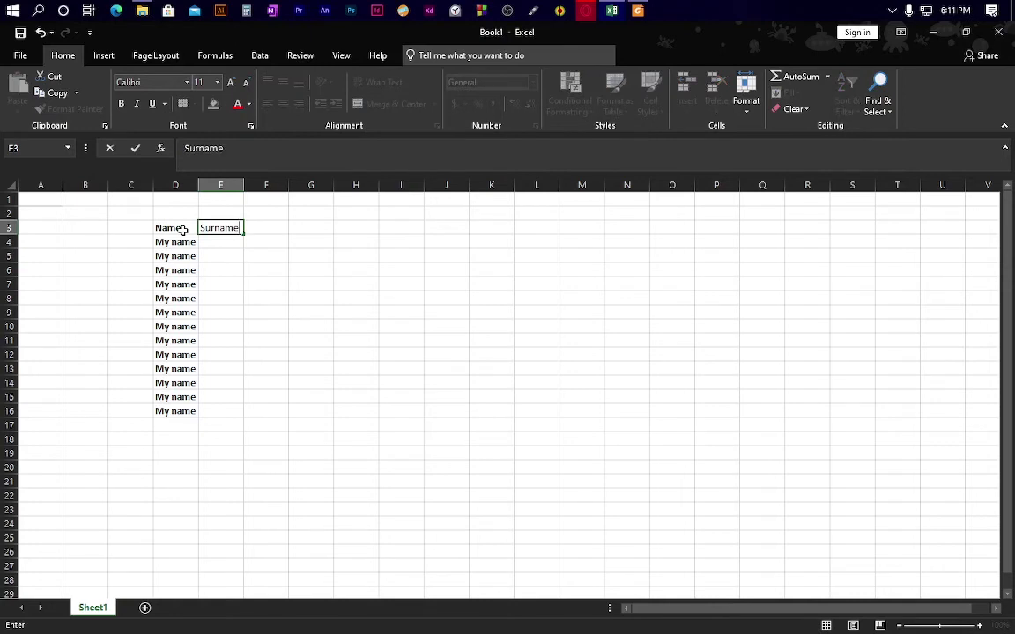
{"action": "key", "text": "Tab"}
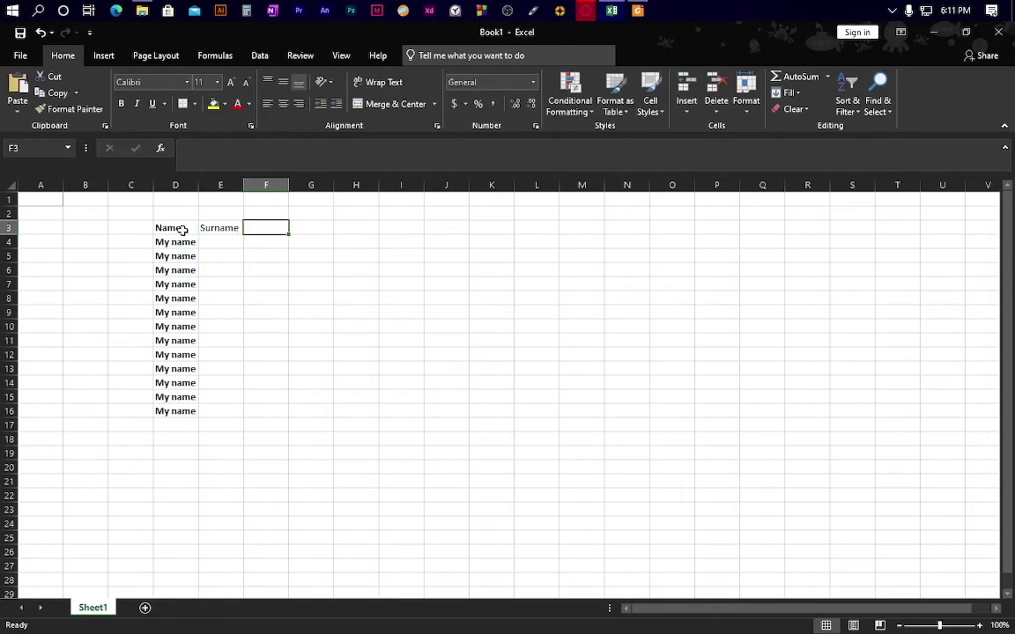
{"action": "type", "text": "Ag"}
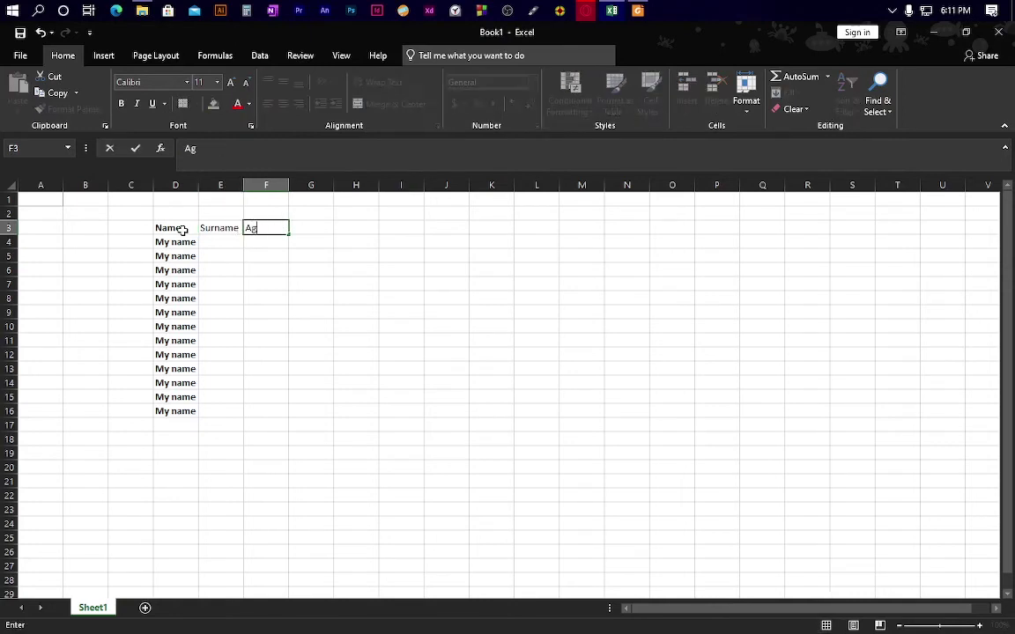
{"action": "type", "text": "e"}
{"action": "key", "text": "Tab"}
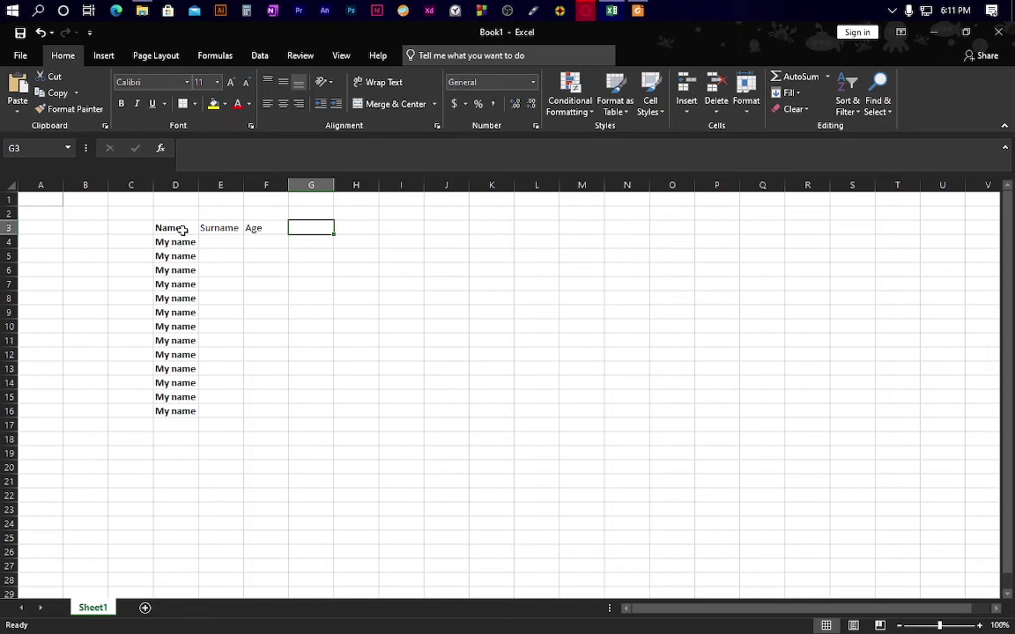
Check the new headers by selecting cells D4, E3, F3, G3 and D3.
{"action": "left_click", "coordinate": [168, 242]}
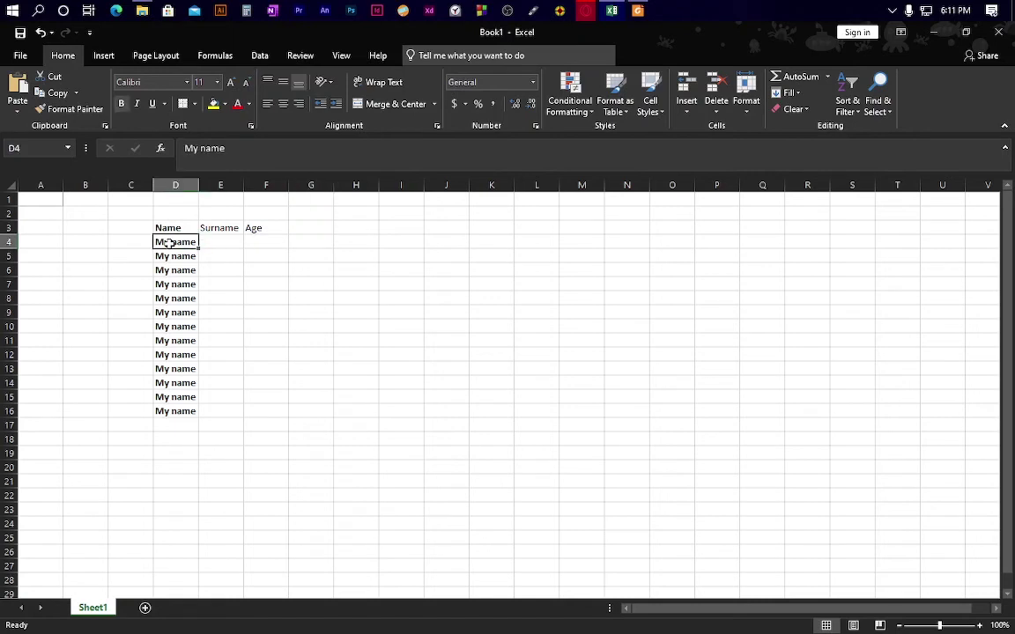
{"action": "left_click", "coordinate": [256, 228]}
{"action": "left_click", "coordinate": [315, 227]}
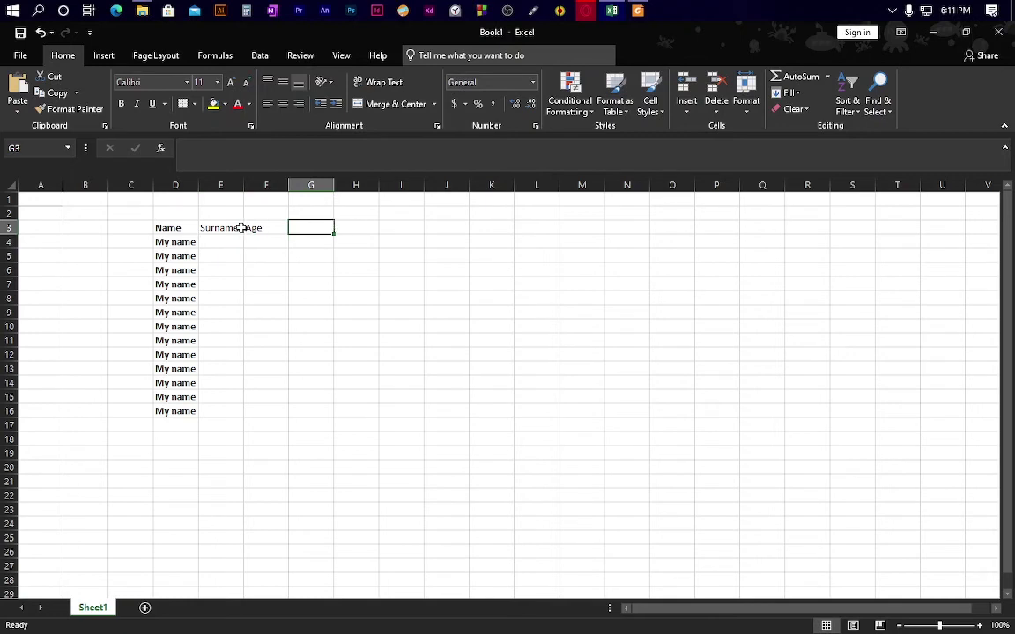
{"action": "left_click", "coordinate": [192, 242]}
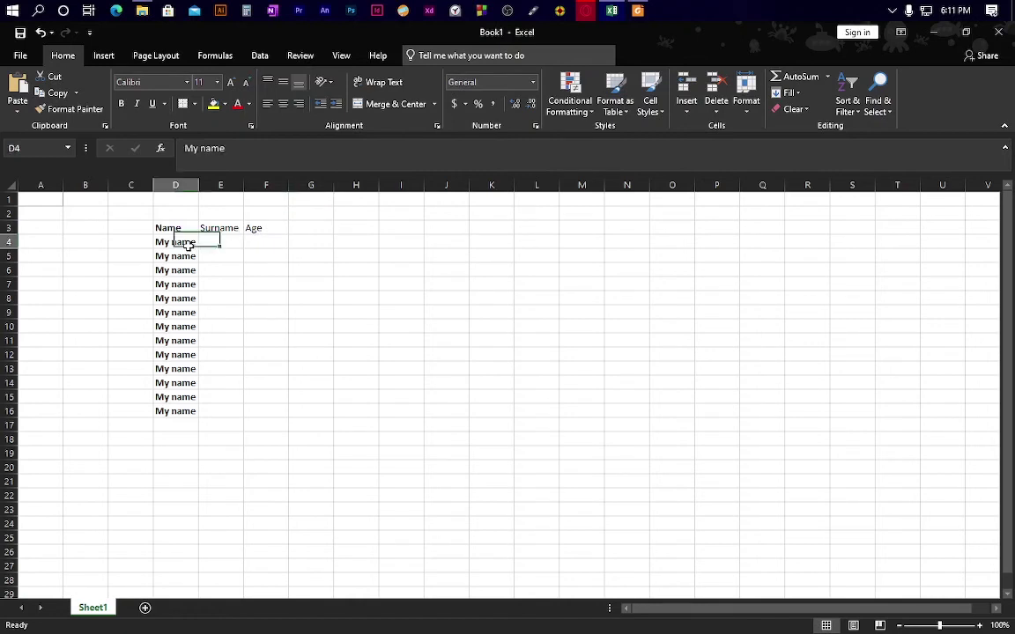
{"action": "left_click", "coordinate": [266, 230]}
{"action": "left_click", "coordinate": [299, 233]}
{"action": "left_click", "coordinate": [225, 231]}
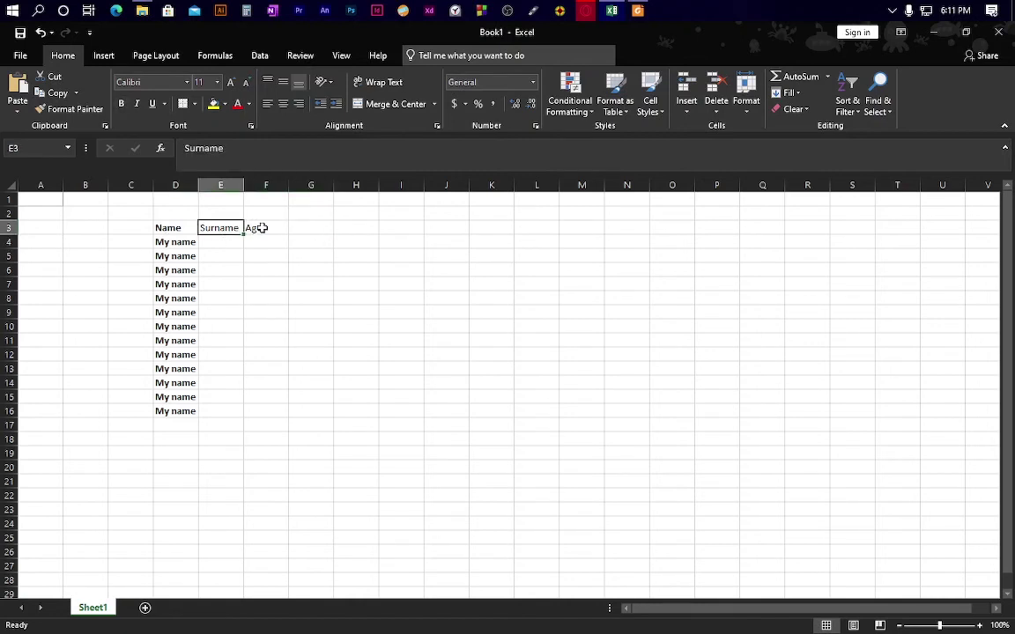
{"action": "left_click", "coordinate": [261, 227]}
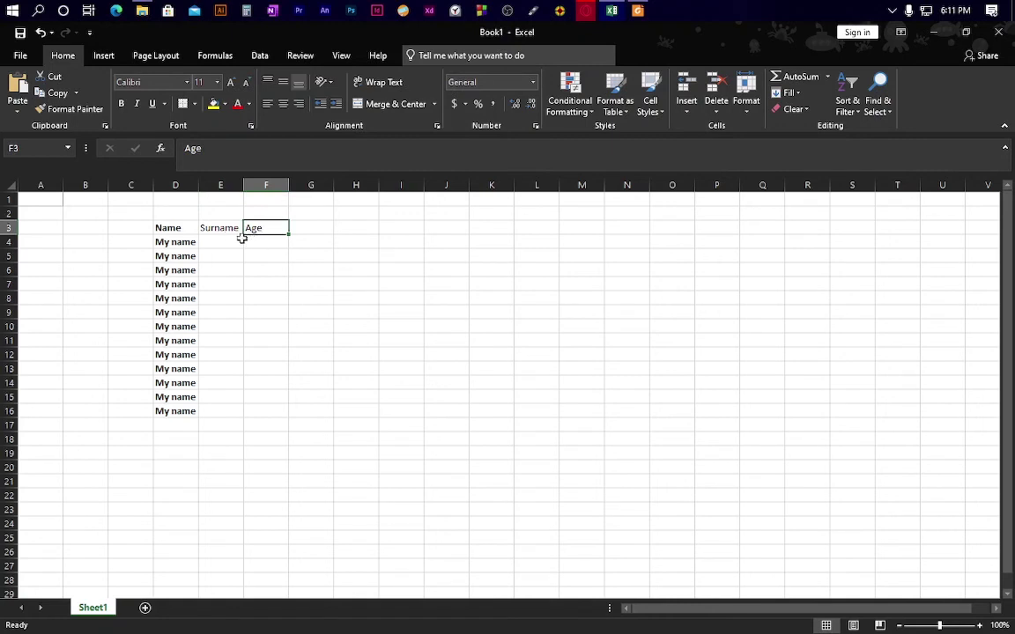
{"action": "left_click", "coordinate": [183, 247]}
{"action": "left_click", "coordinate": [301, 230]}
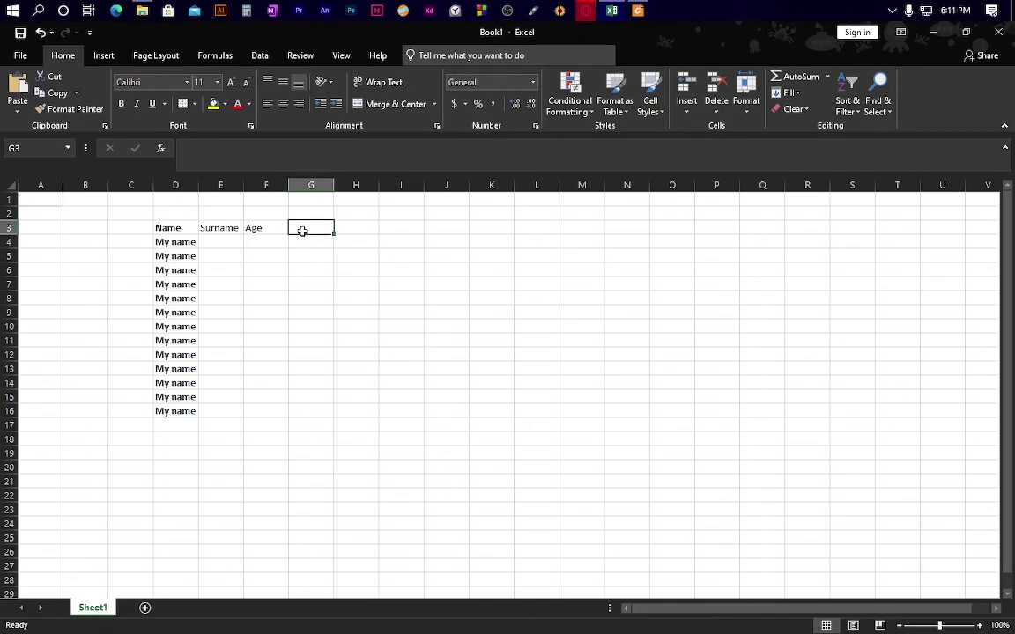
{"action": "left_click", "coordinate": [222, 230]}
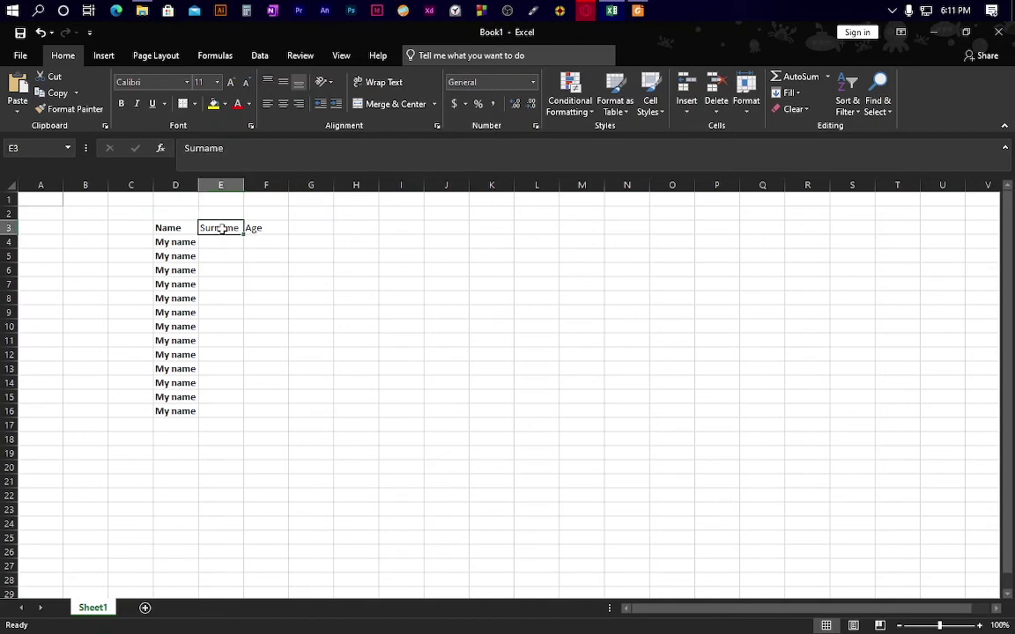
{"action": "left_click", "coordinate": [181, 226]}
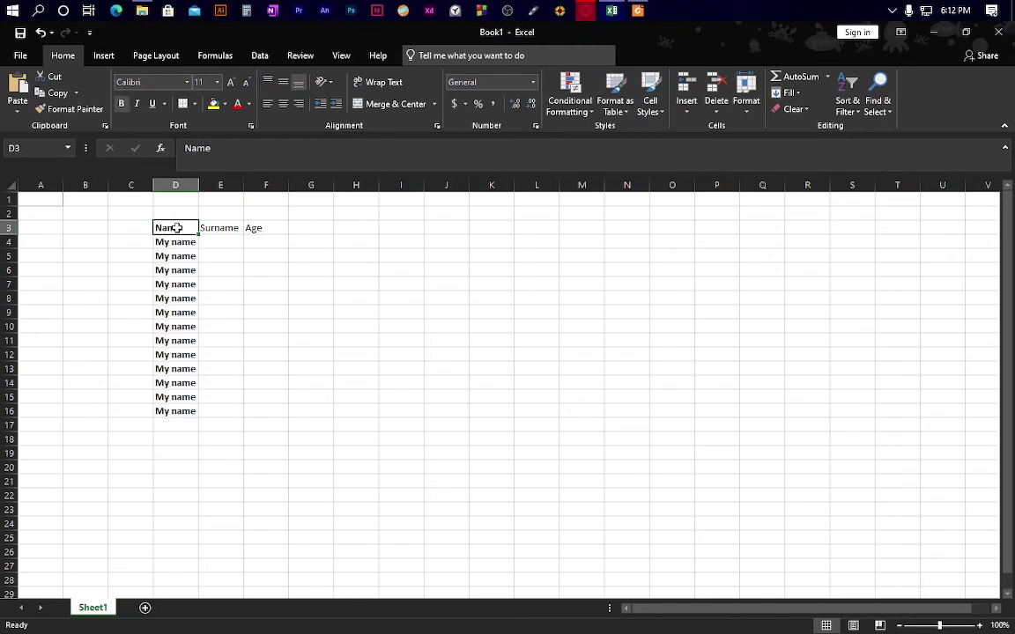
Fill Surname from E3 down to E16.
{"action": "left_click_drag", "start_coordinate": [176, 228], "coordinate": [180, 410]}
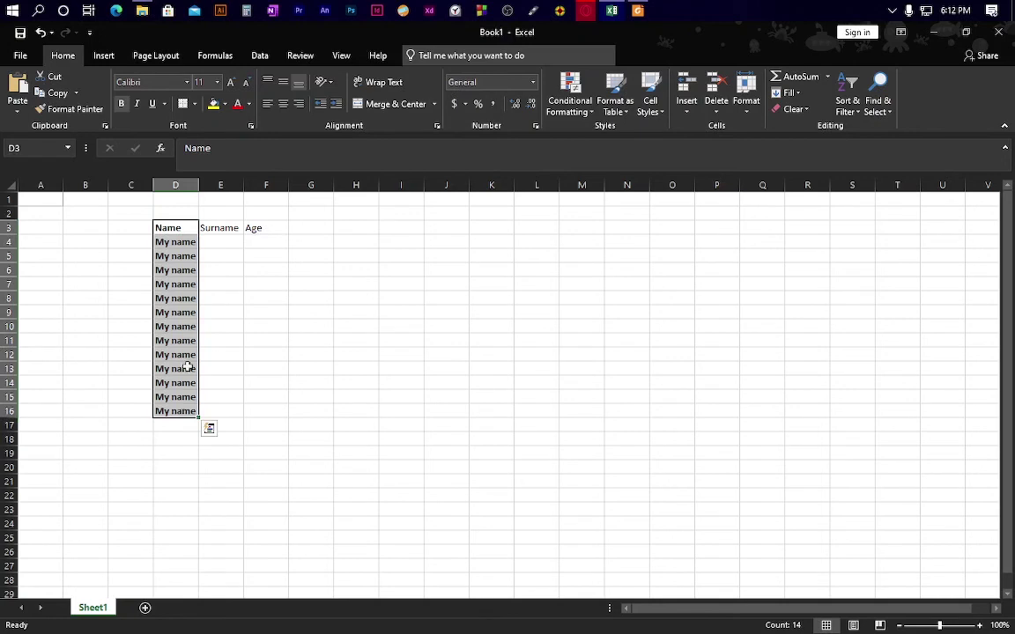
{"action": "left_click", "coordinate": [228, 228]}
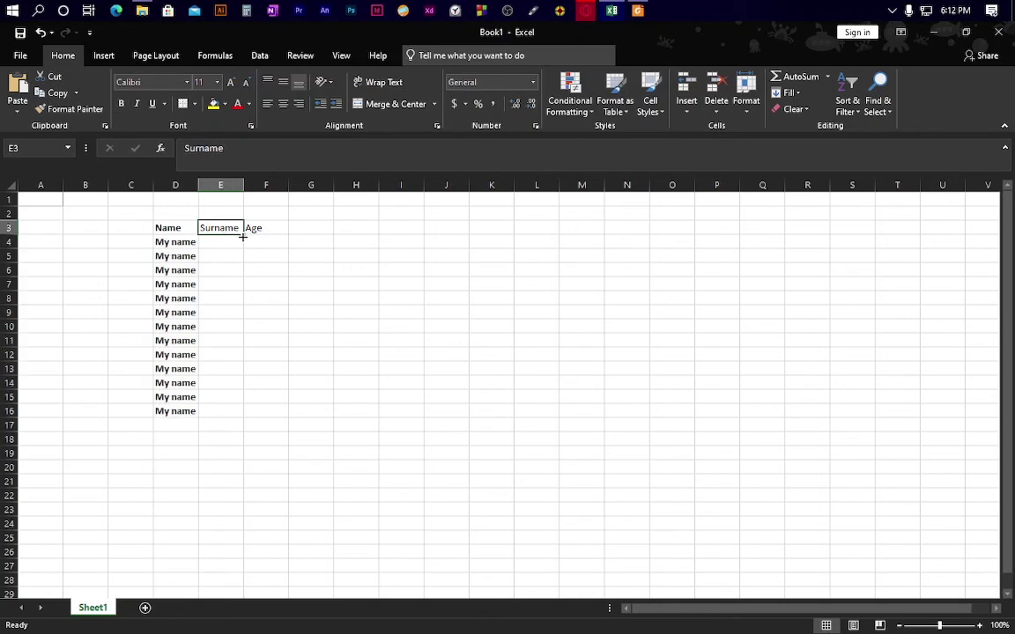
{"action": "left_click_drag", "start_coordinate": [242, 236], "coordinate": [245, 412]}
{"action": "left_click", "coordinate": [260, 228]}
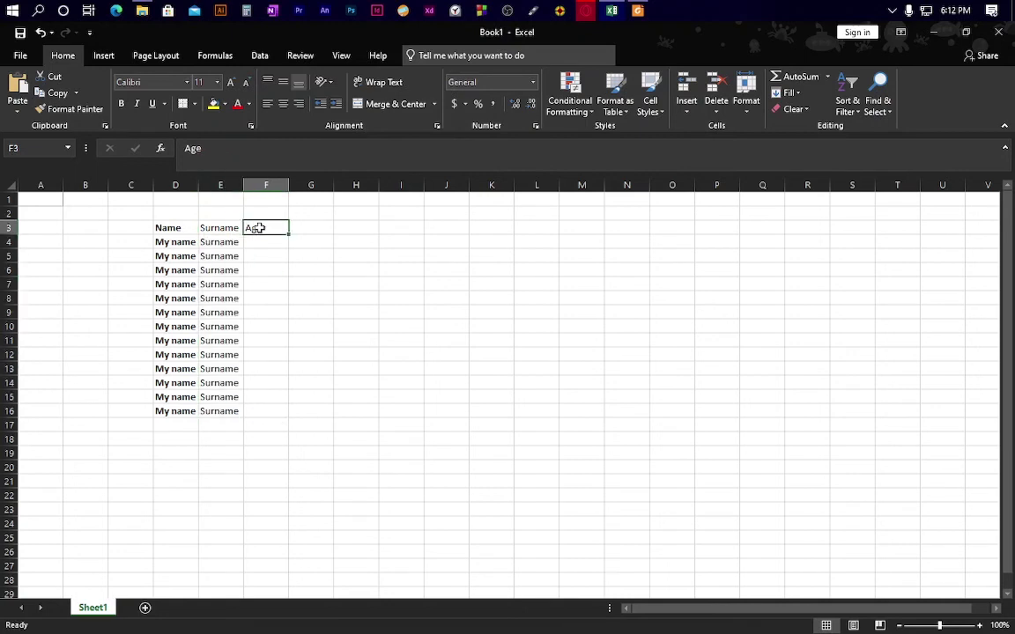
Fill Name from D3 down to D16, replacing every 'My name'.
{"action": "left_click", "coordinate": [228, 226]}
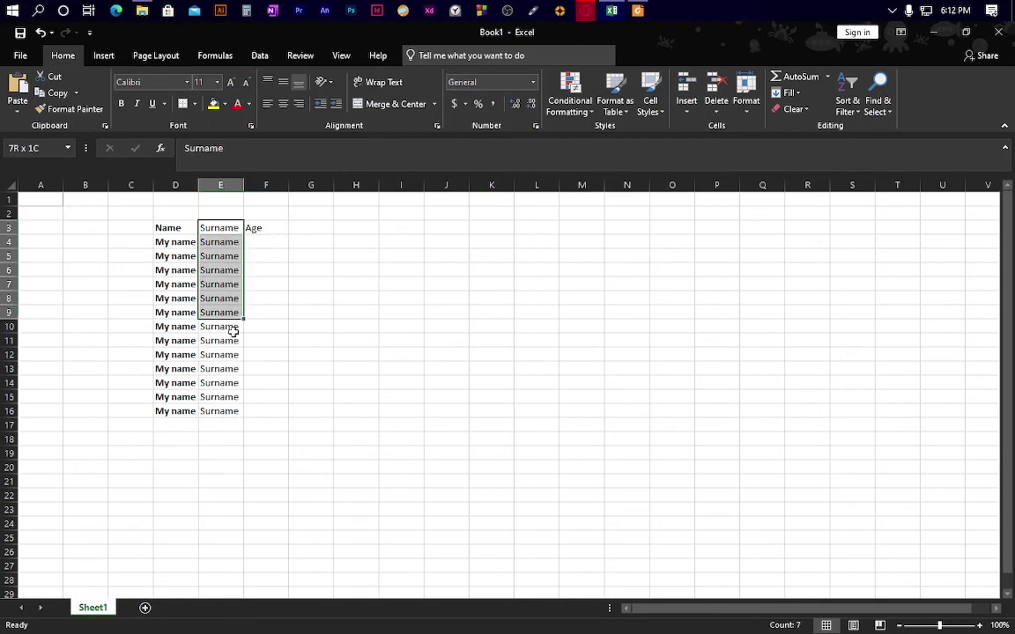
{"action": "left_click_drag", "start_coordinate": [229, 226], "coordinate": [230, 406]}
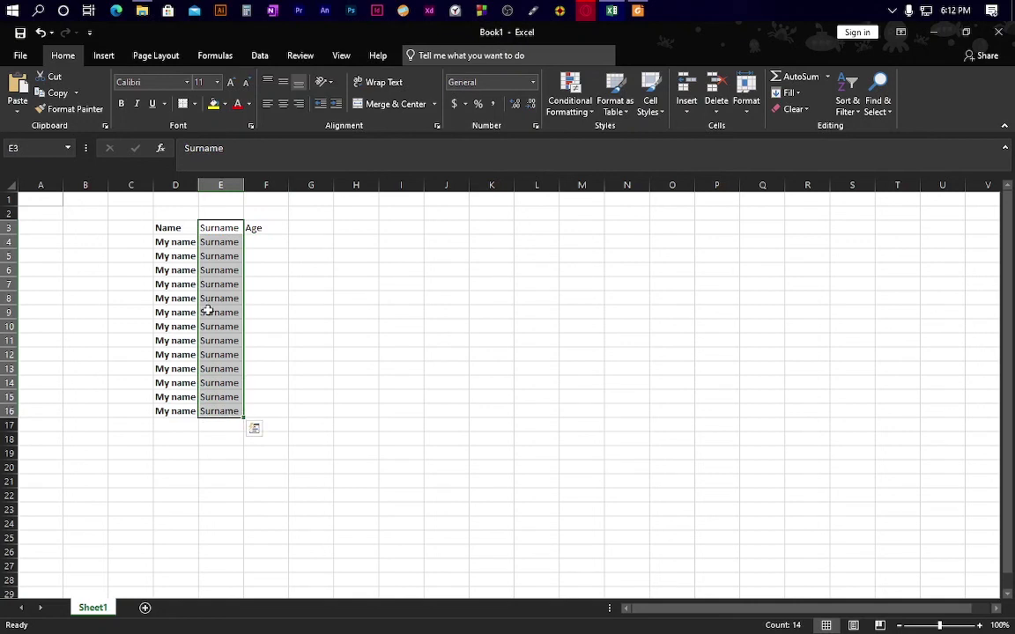
{"action": "left_click", "coordinate": [180, 228]}
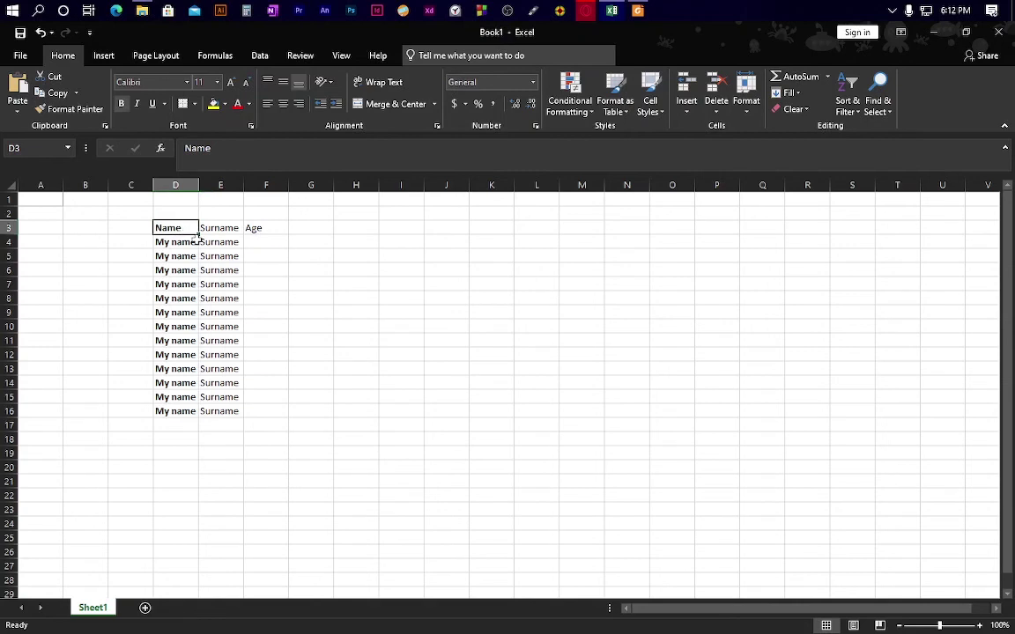
{"action": "left_click_drag", "start_coordinate": [200, 234], "coordinate": [211, 425]}
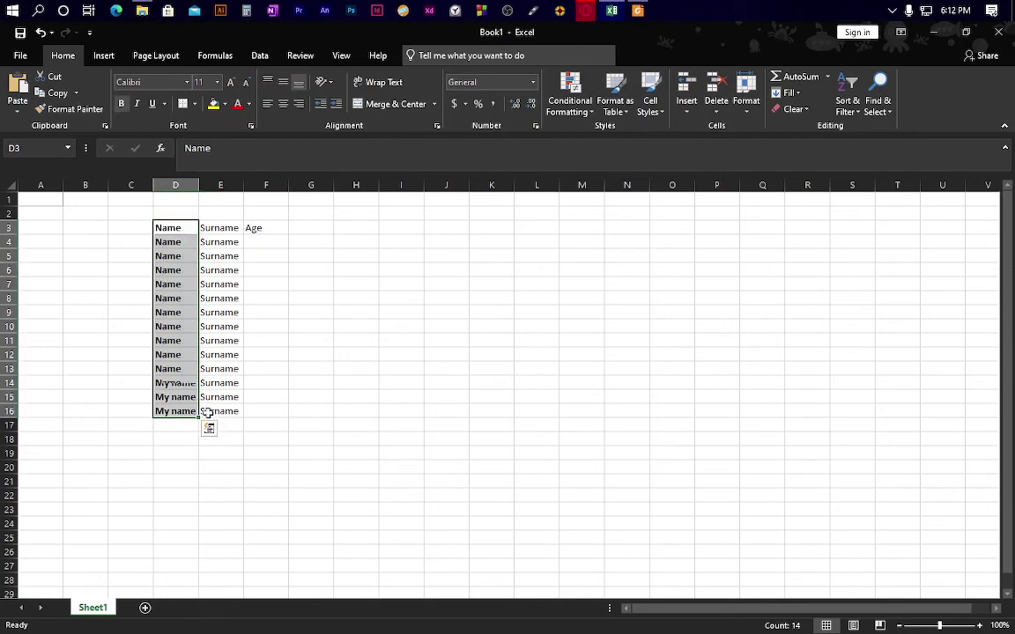
{"action": "left_click", "coordinate": [214, 313]}
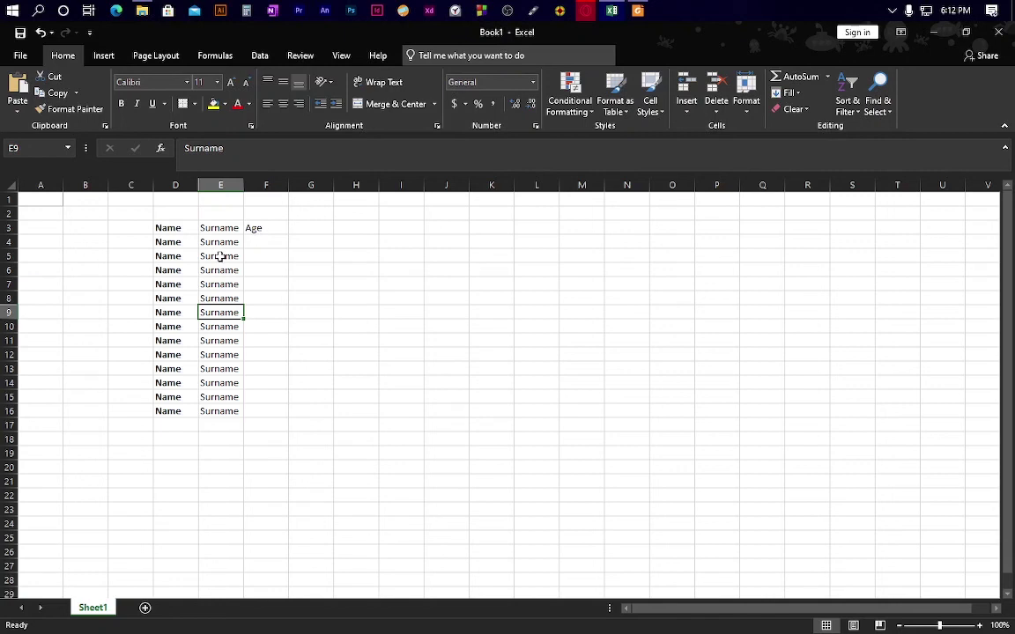
Select the Name and Surname block D3:E16.
{"action": "left_click", "coordinate": [220, 256]}
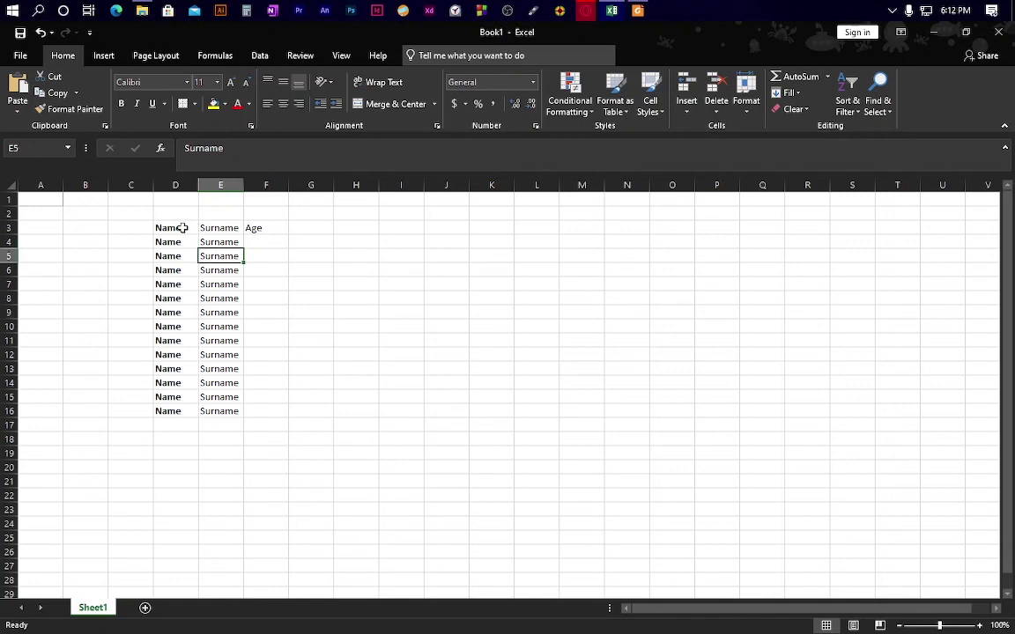
{"action": "left_click", "coordinate": [195, 230]}
{"action": "left_click_drag", "start_coordinate": [195, 230], "coordinate": [232, 411]}
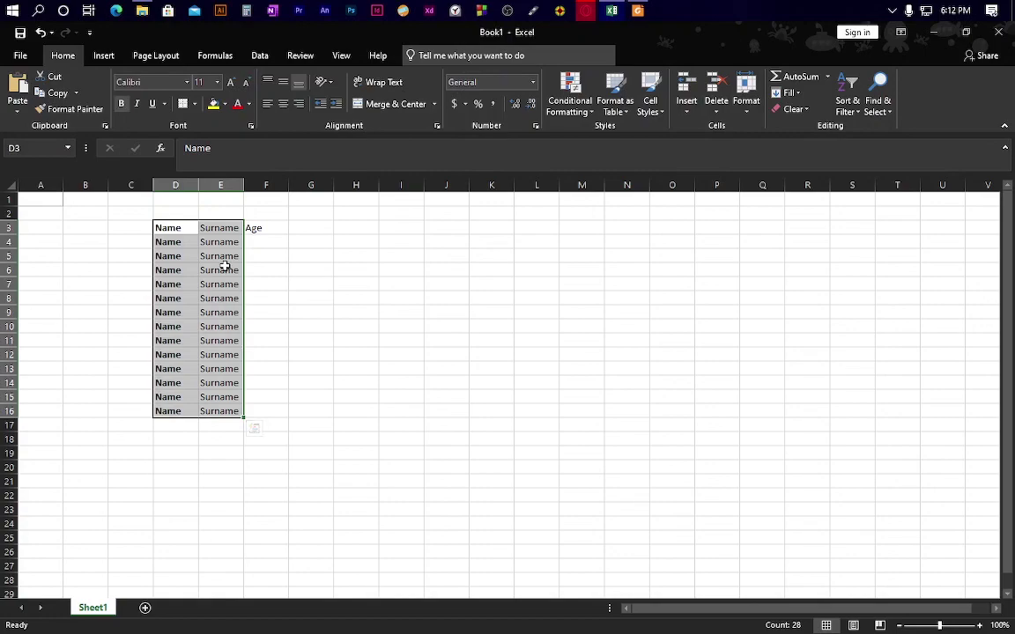
{"action": "key", "text": "alt+Tab"}
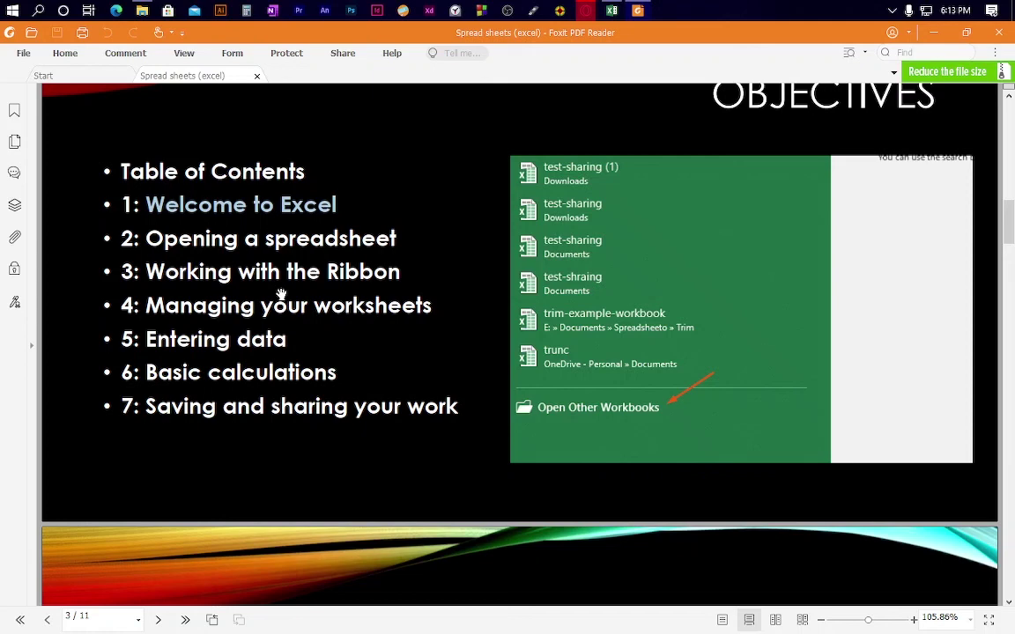
{"action": "key", "text": "alt+Tab"}
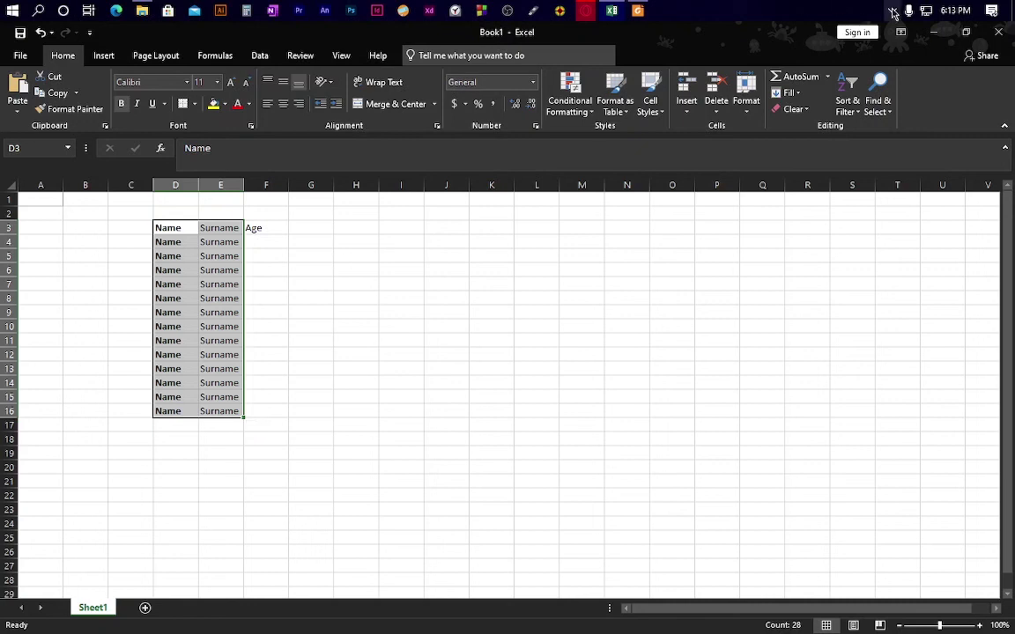
Open the OBS Studio window from the taskbar's hidden icons.
{"action": "left_click", "coordinate": [892, 10]}
{"action": "left_click", "coordinate": [865, 61]}
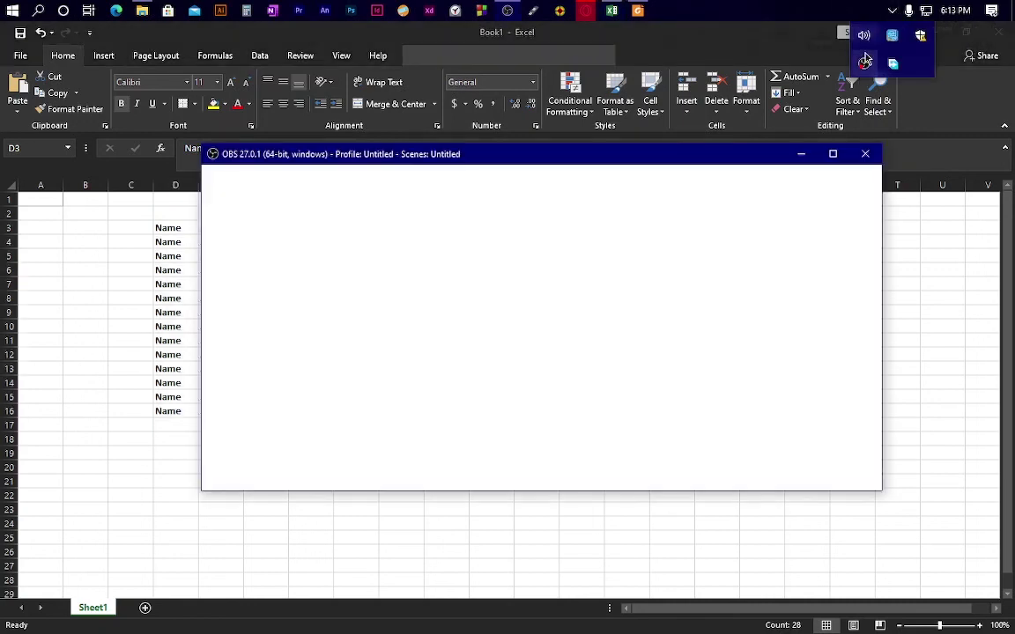